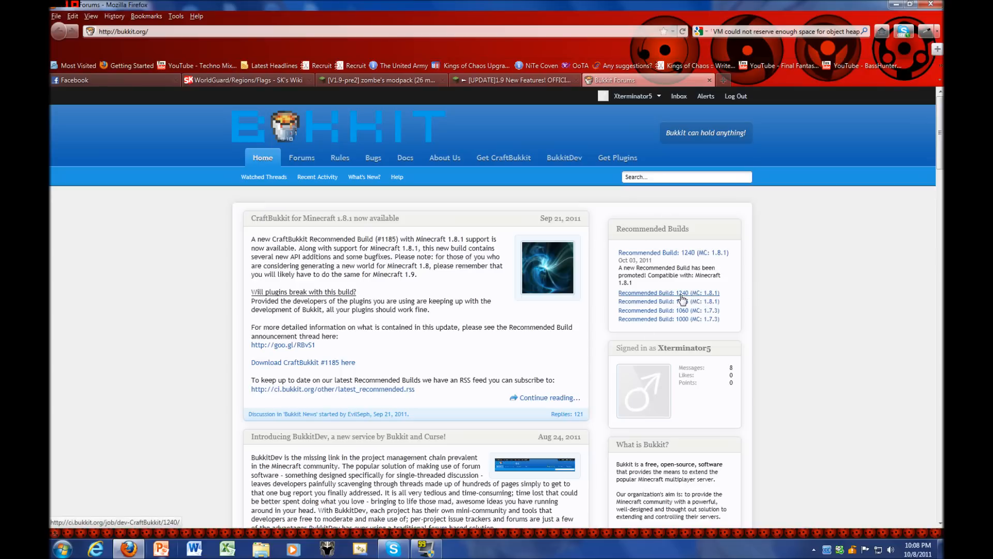
Download craftbukkit-0.0.1-SNAPSHOT.jar from Recommended Build 1240 (MC: 1.8.1), minimize the browser and close the downloads list
left_click(664, 297)
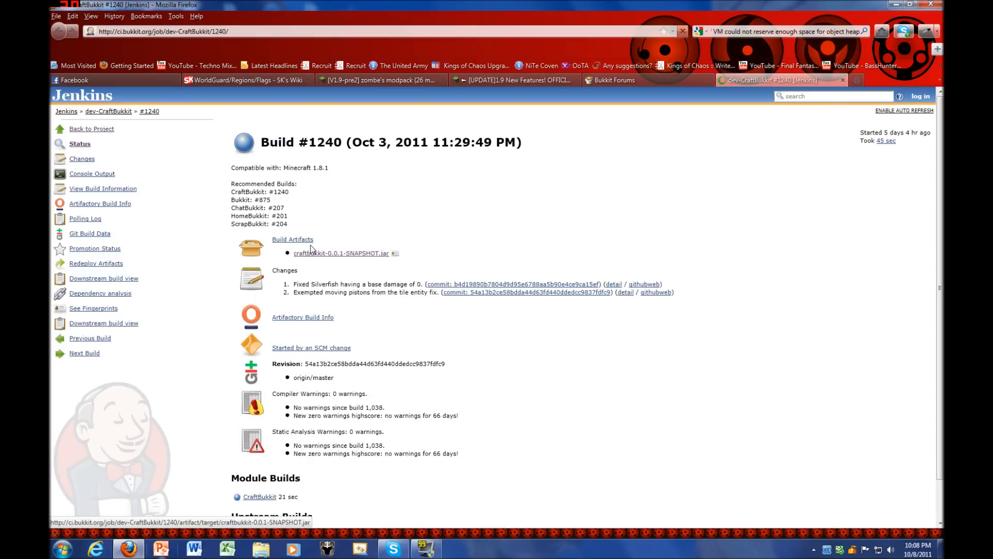
left_click(373, 254)
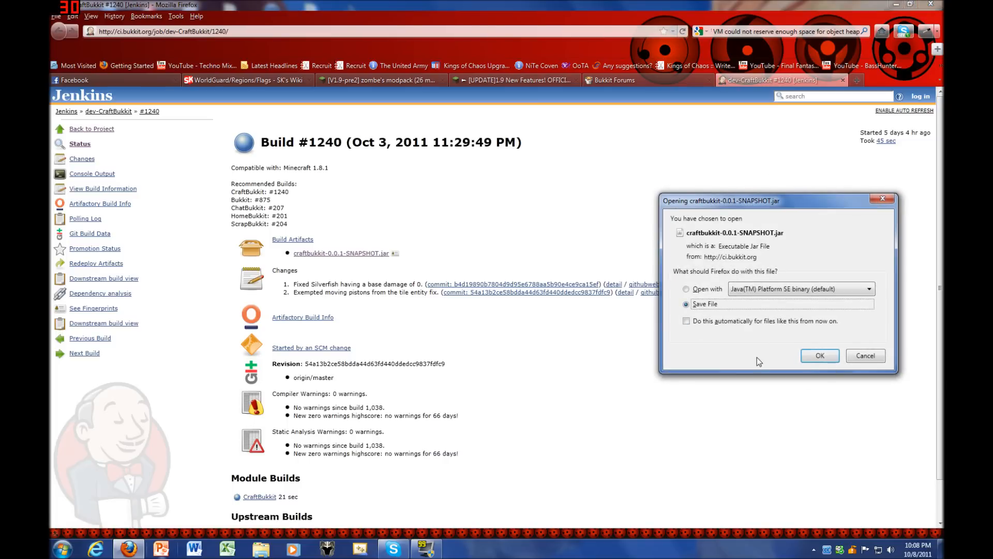
left_click(828, 359)
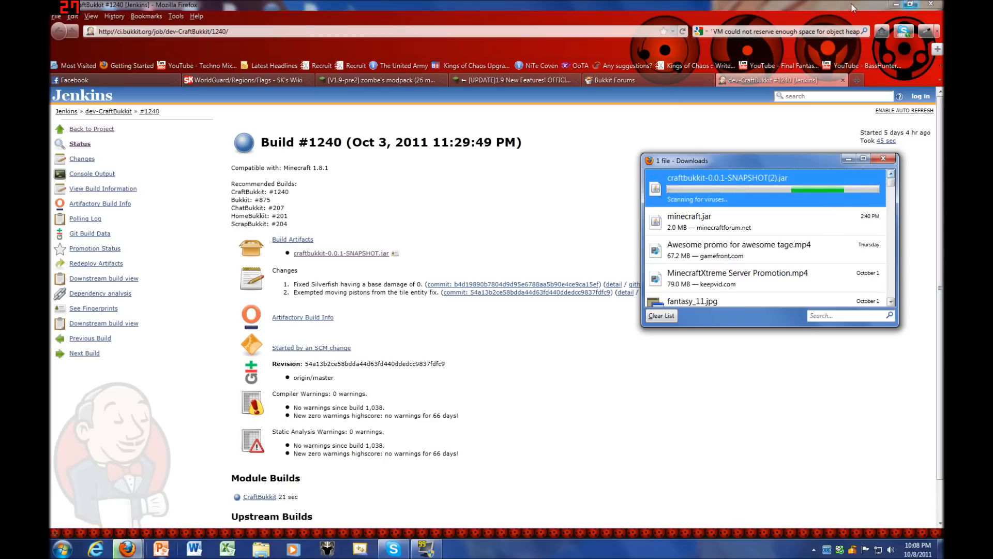
left_click(897, 5)
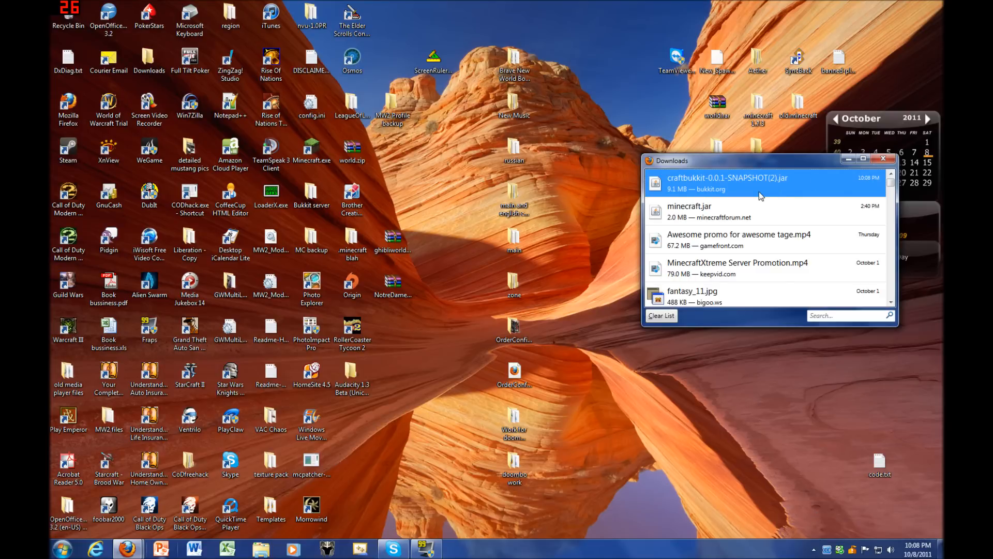
left_click(883, 158)
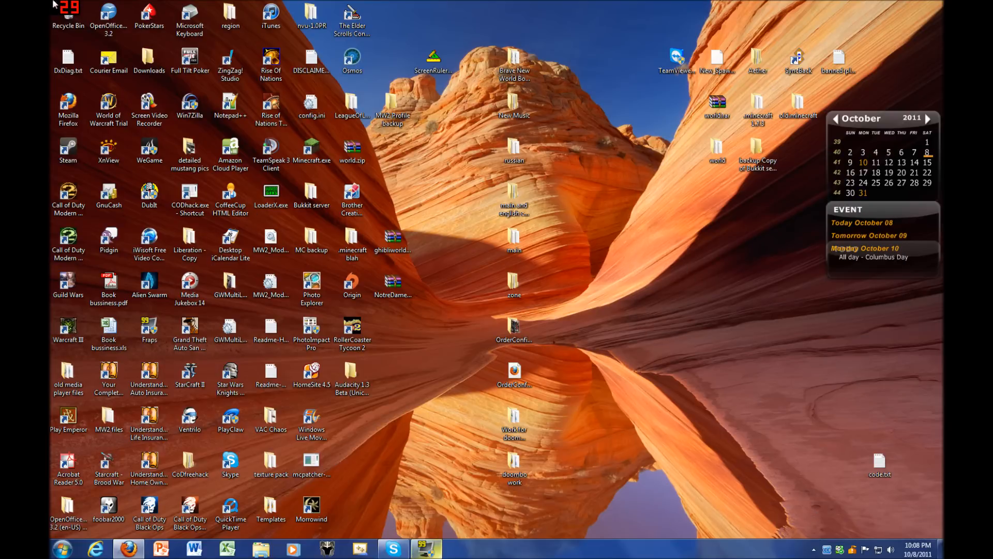
Create a folder named "youtube bukkit" on the desktop and open it
right_click(705, 309)
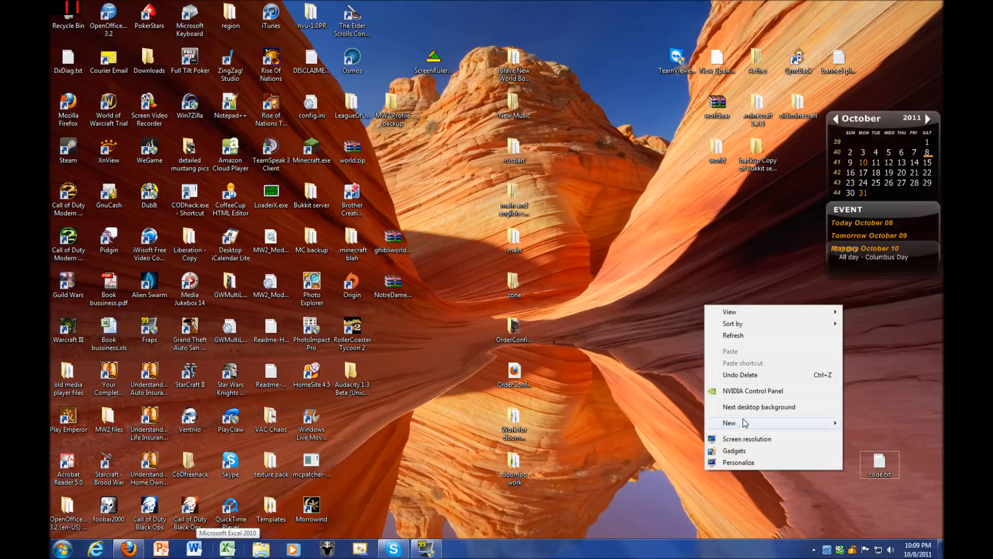
mouse_move(727, 424)
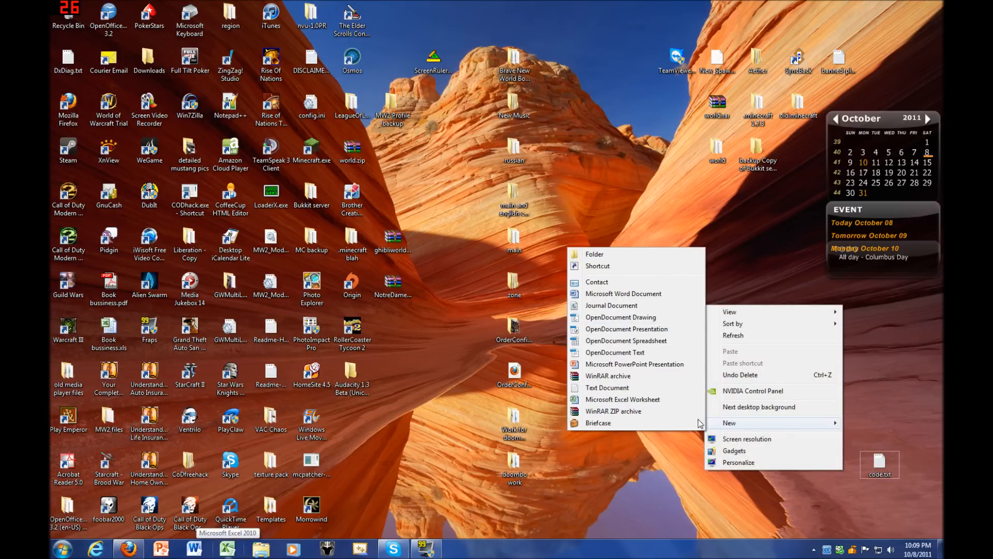
left_click(605, 254)
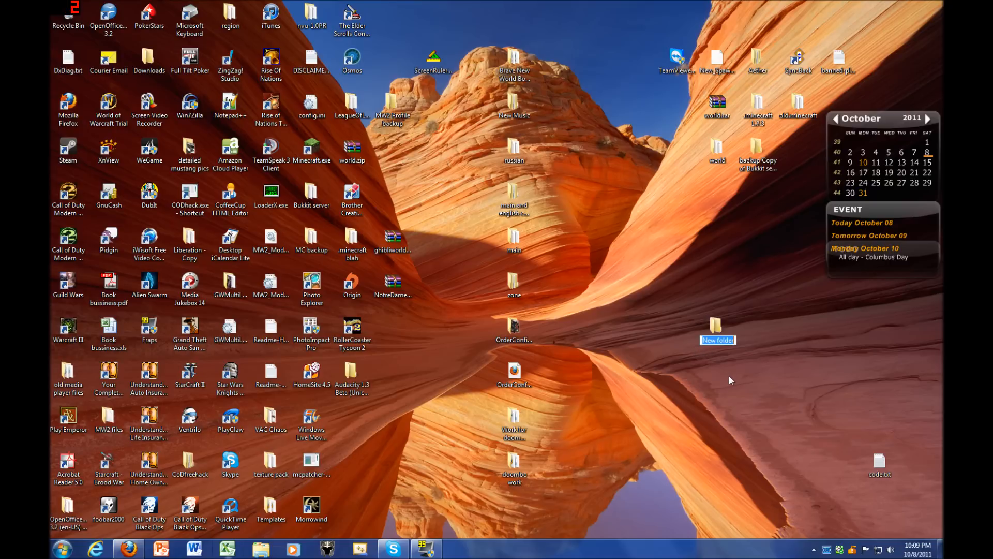
type("youtube bukkit")
key("Return")
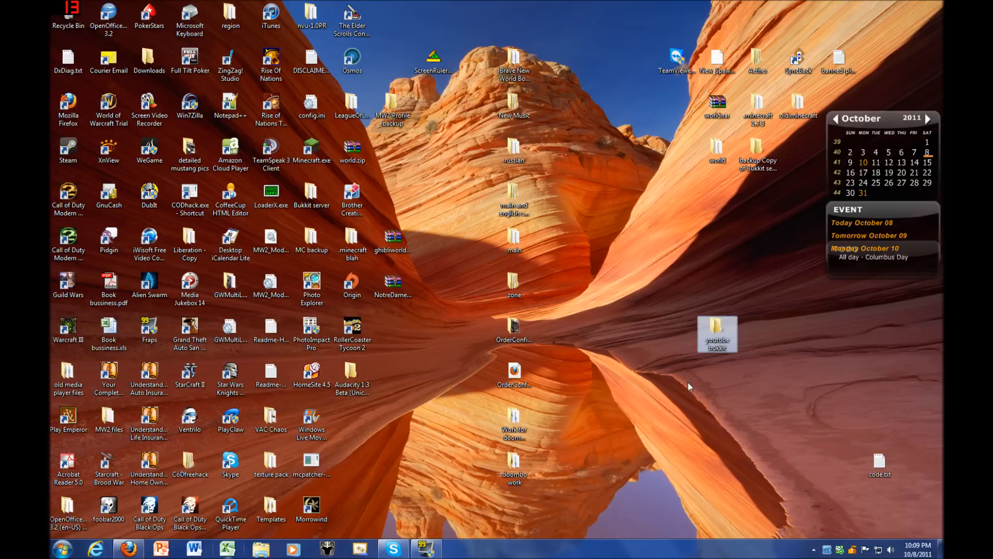
double_click(727, 335)
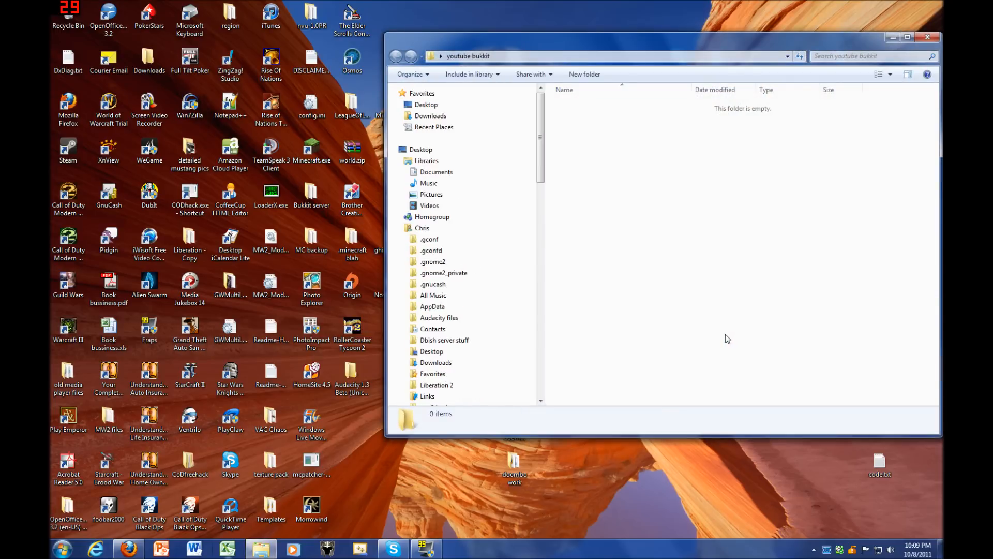
Copy the newest CraftBukkit jar, craftbukkit-0.0.1-SNAPSHOT(2).jar, from the Downloads folder into the "youtube bukkit" folder
key("super+e")
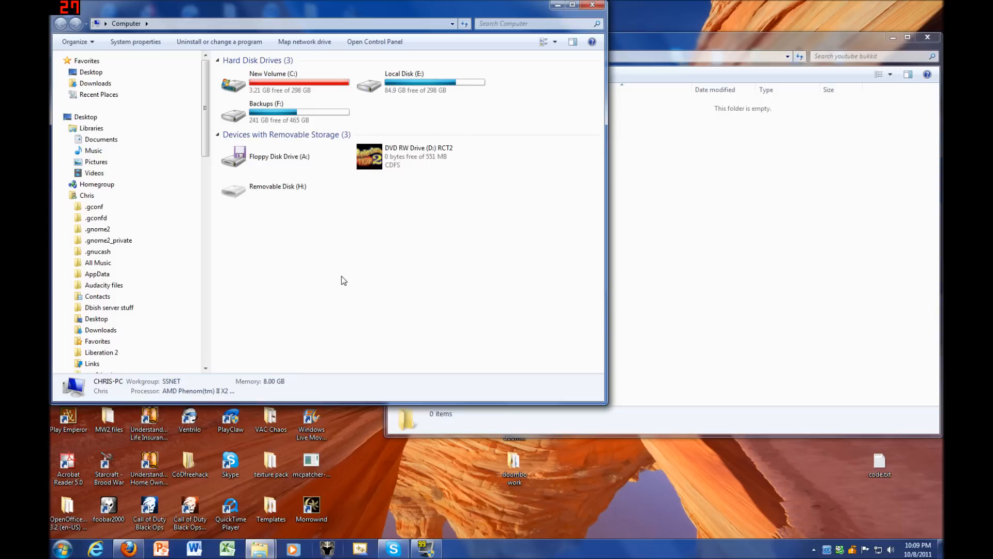
left_click(139, 331)
left_click(282, 74)
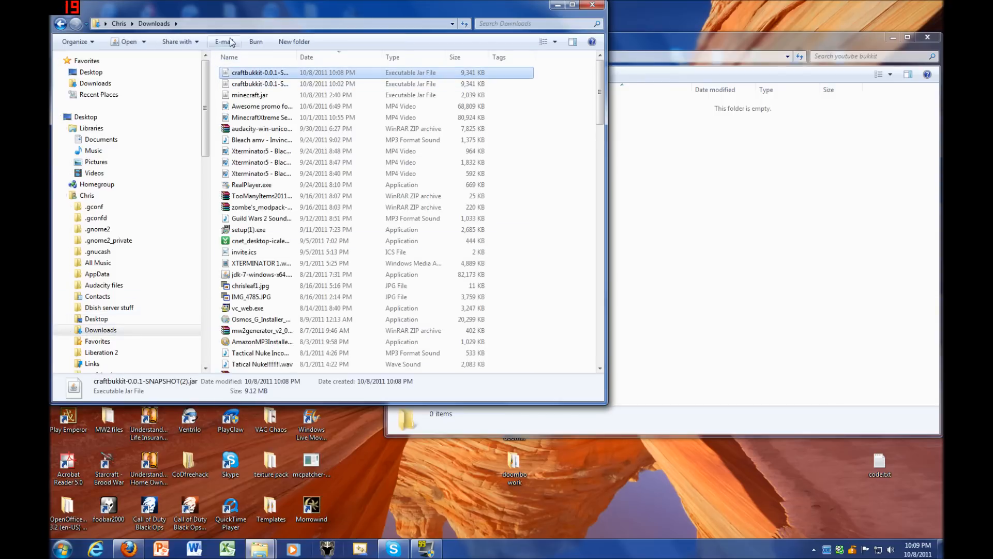
left_click(264, 85)
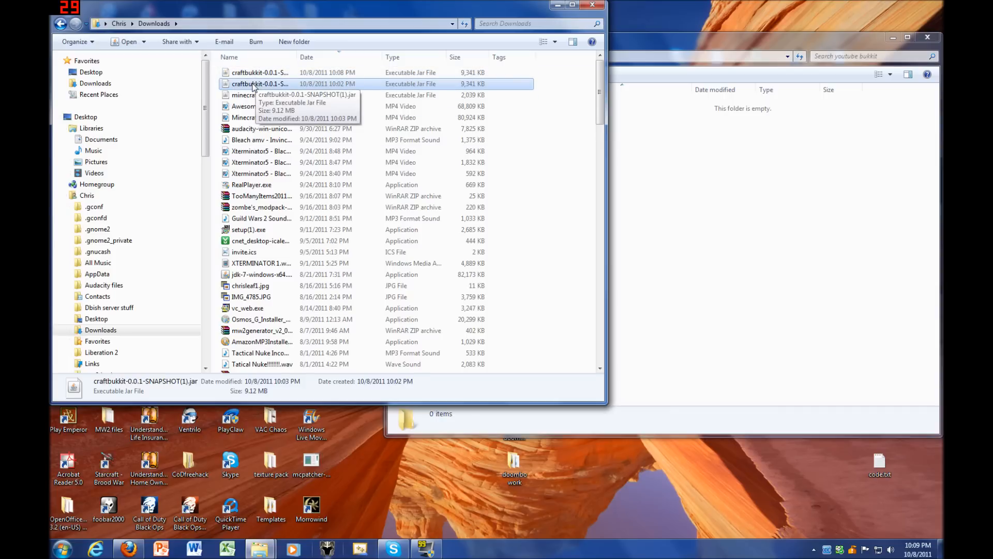
left_click(261, 73)
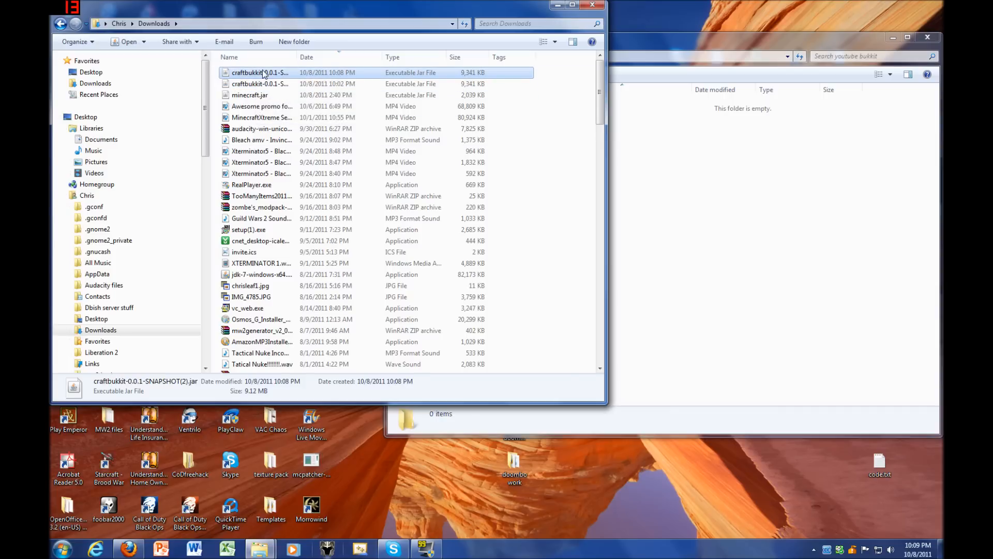
right_click(263, 73)
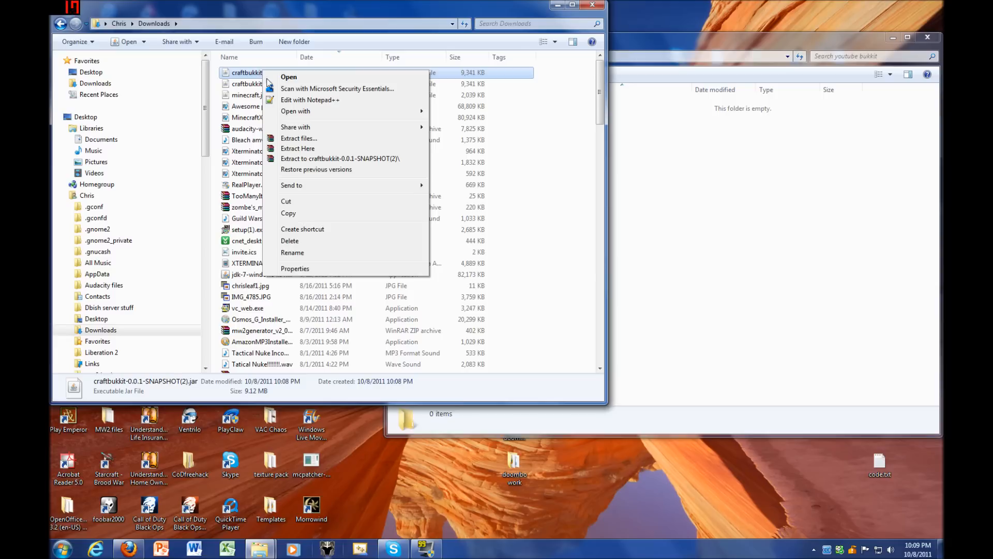
left_click(289, 214)
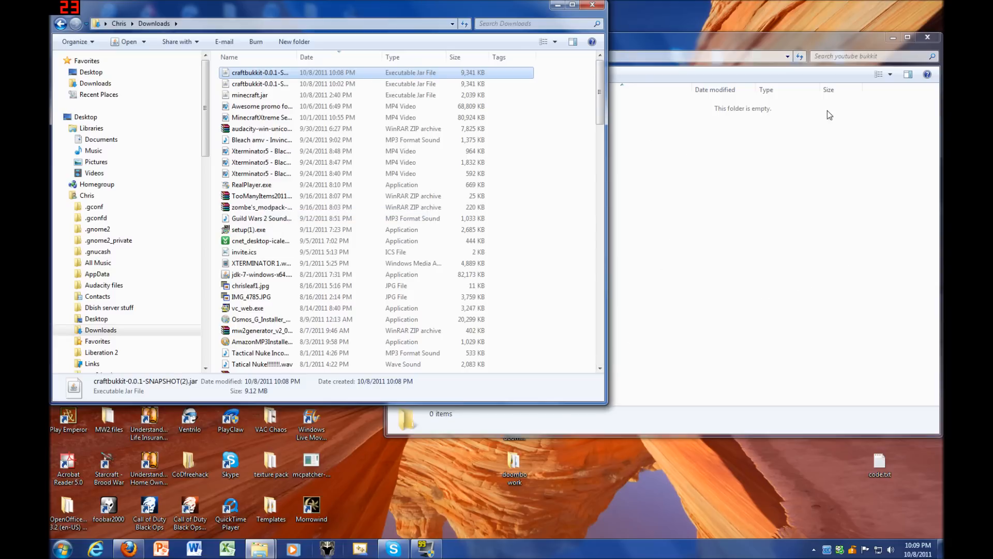
left_click(592, 6)
right_click(654, 144)
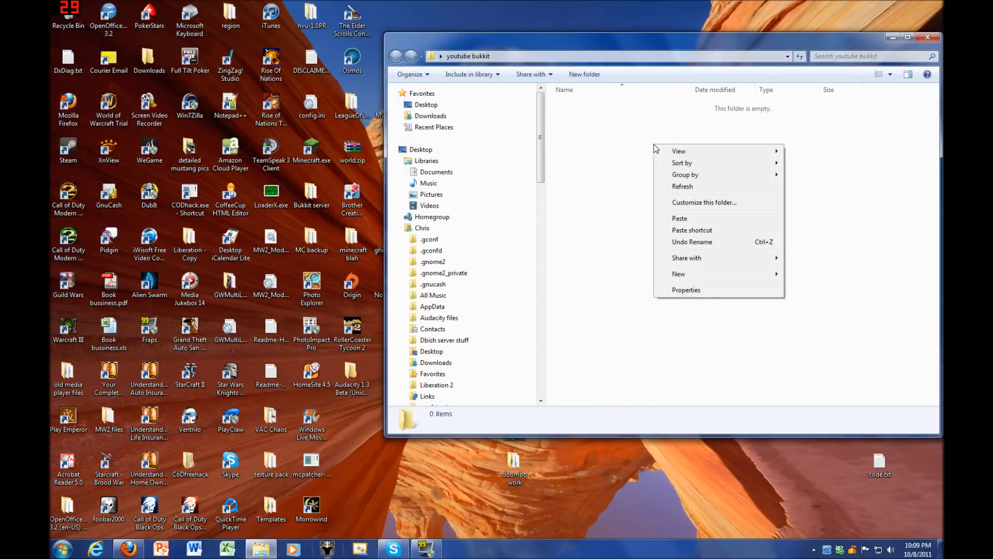
left_click(679, 218)
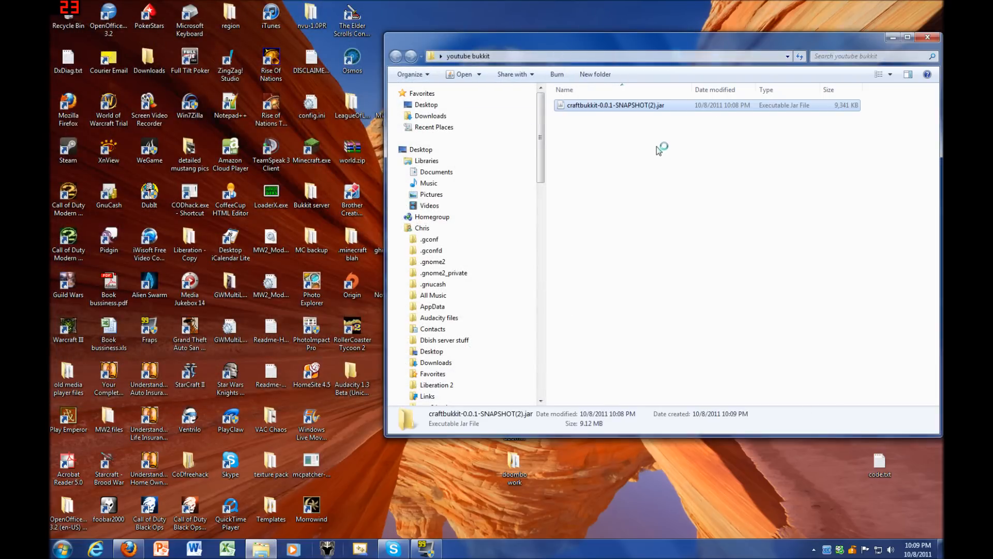
Rename the copied jar in the "youtube bukkit" folder to craftbukkit-0.0.1-SNAPSHOT.jar
right_click(621, 109)
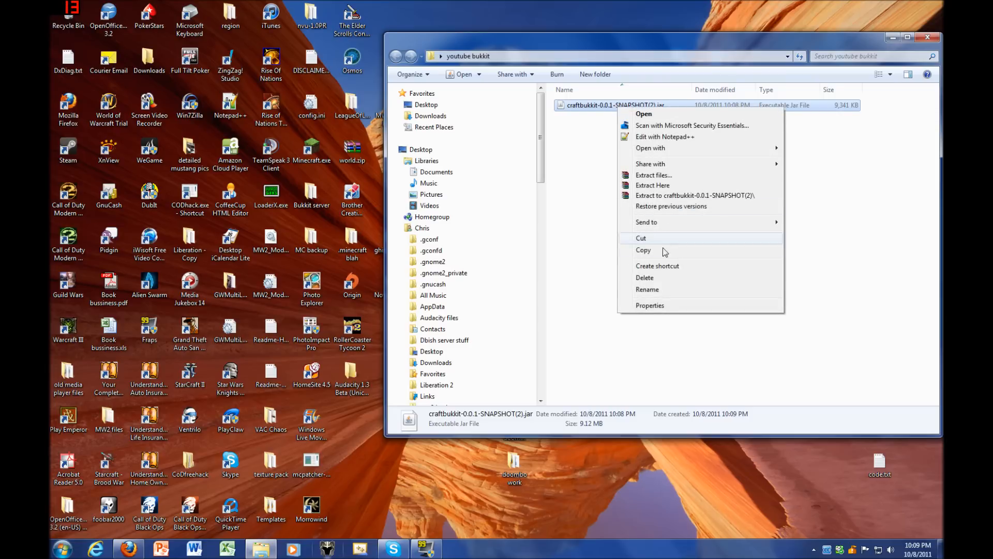
left_click(647, 289)
left_click(653, 105)
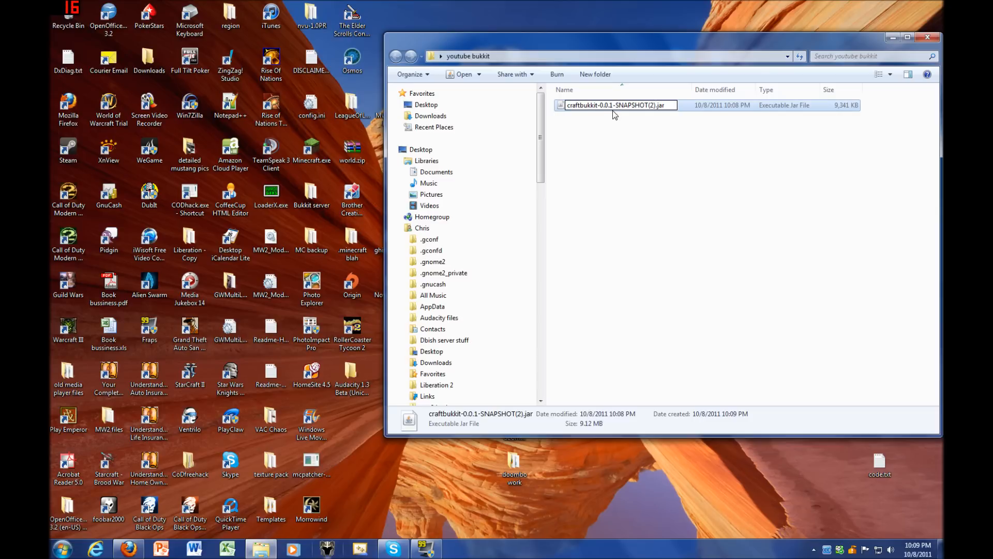
key("BackSpace")
key("BackSpace")
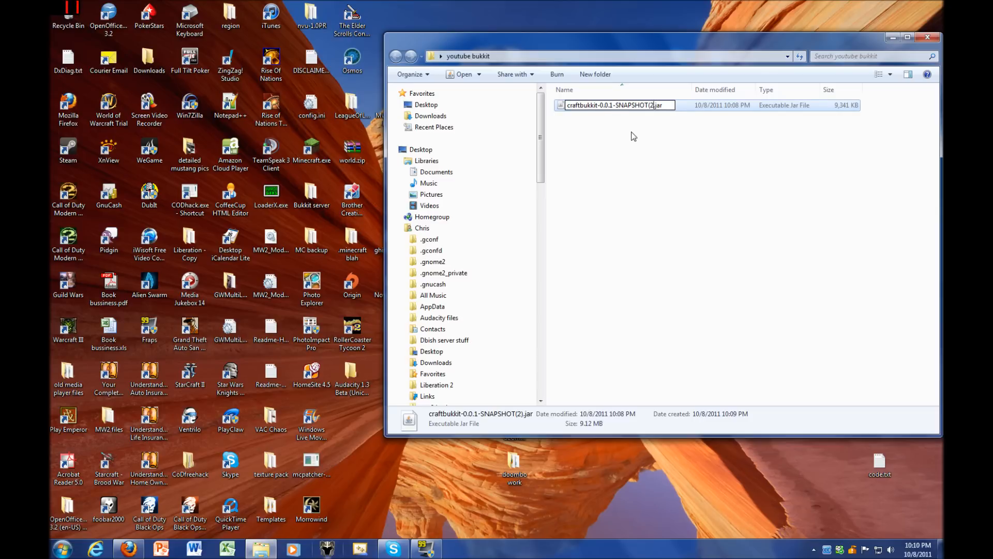
key("BackSpace")
left_click(614, 163)
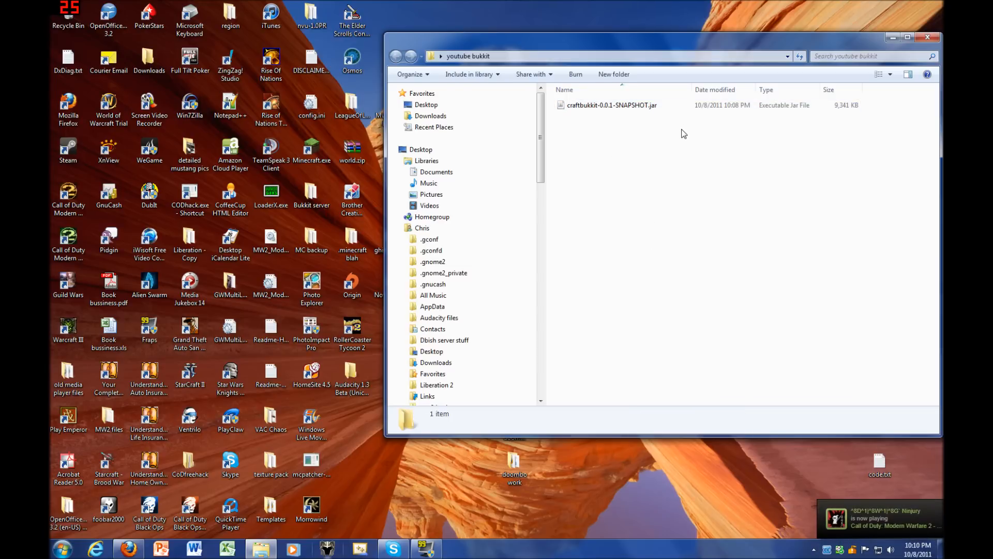
Create a text document with the default name in the "youtube bukkit" folder and open it for editing
right_click(602, 125)
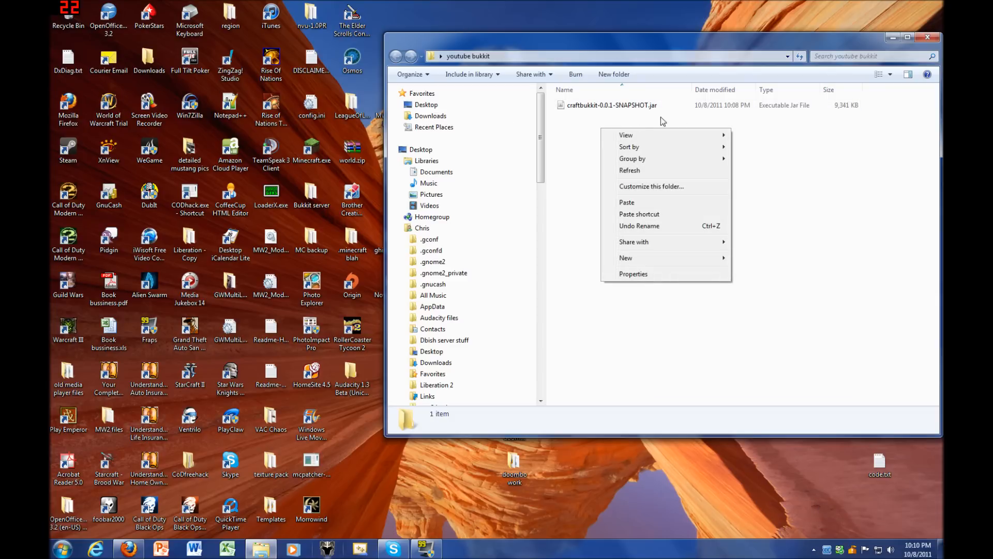
mouse_move(663, 260)
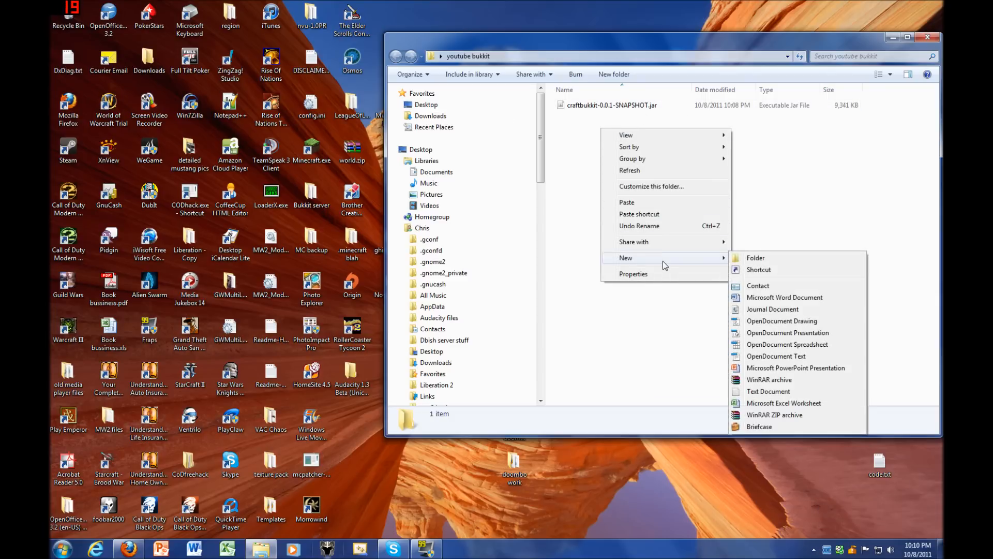
left_click(762, 393)
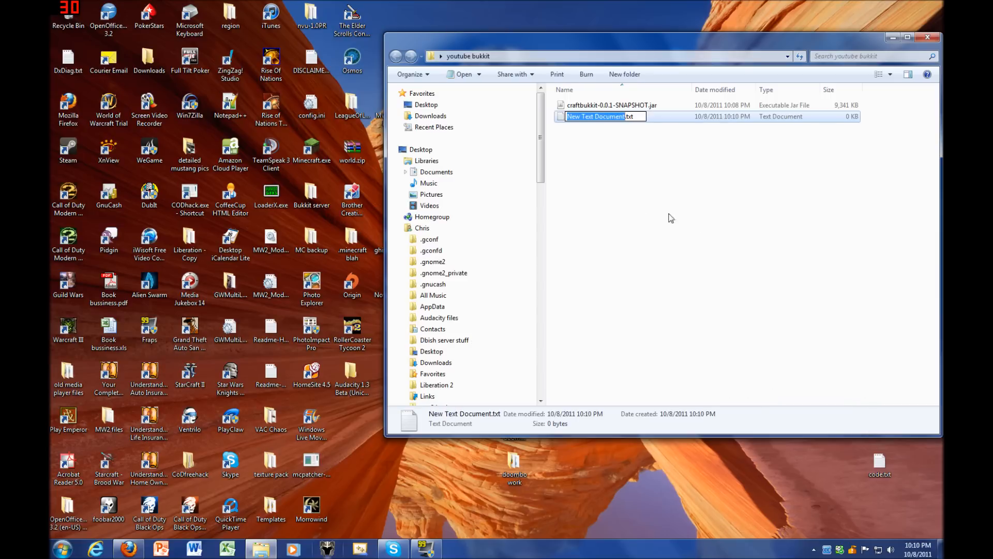
key("Return")
double_click(590, 118)
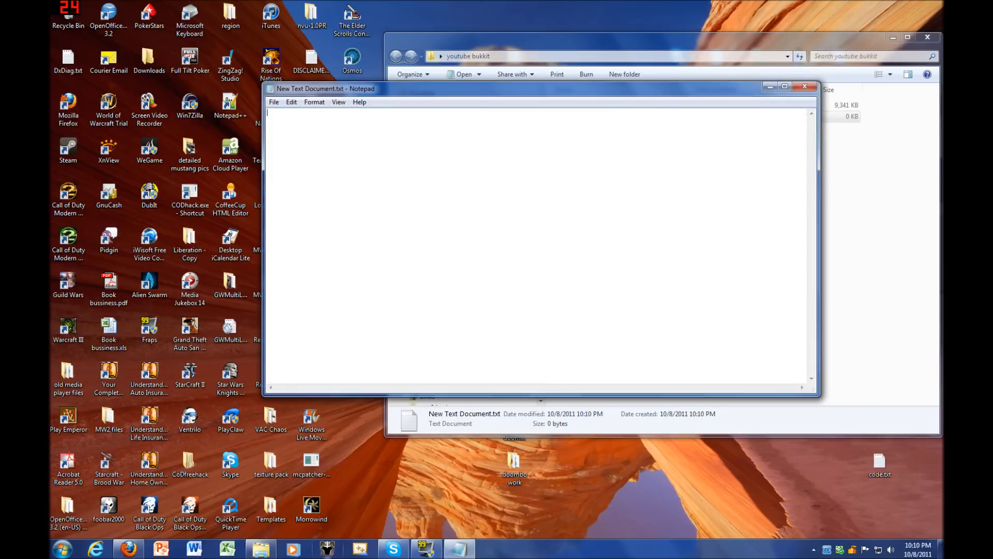
left_click_drag(474, 89, 340, 47)
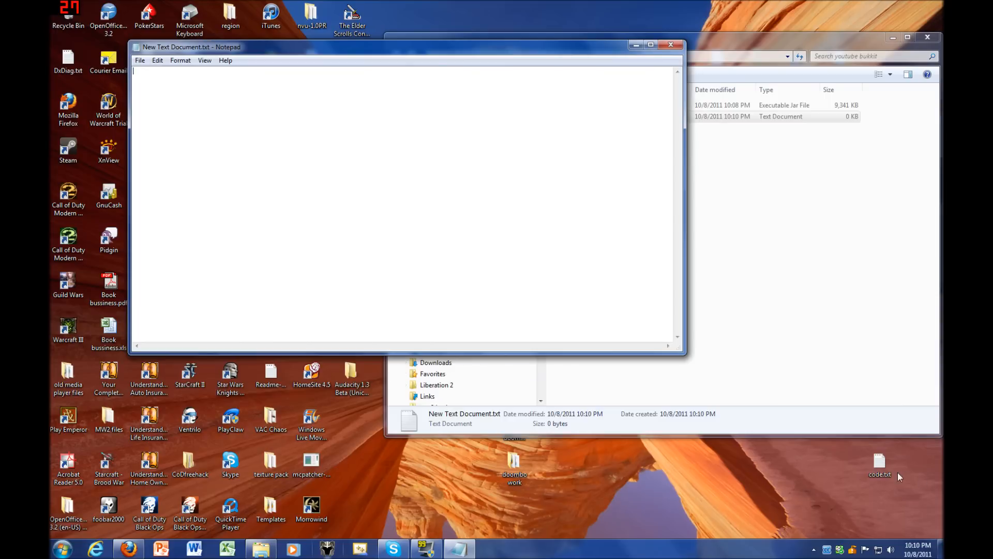
double_click(879, 462)
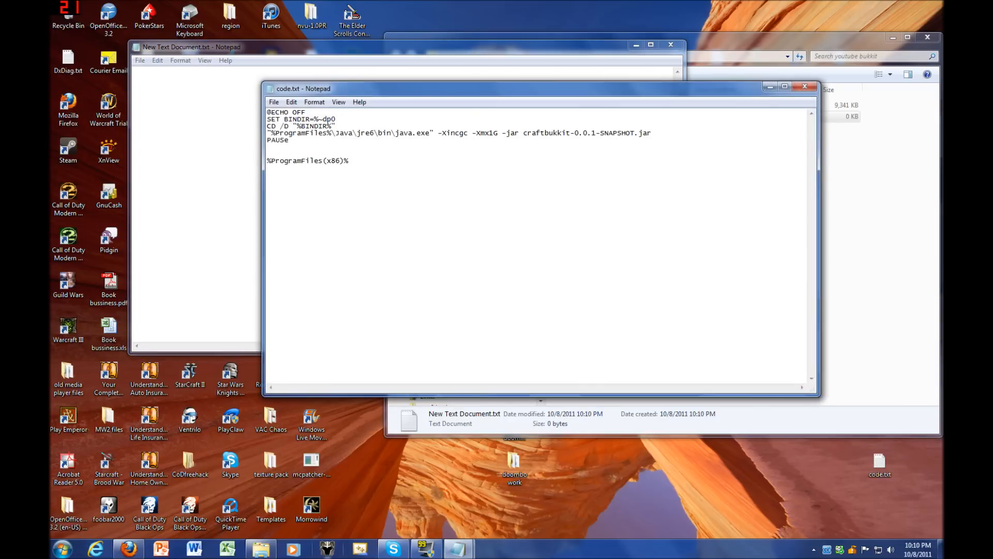
left_click_drag(440, 92, 510, 158)
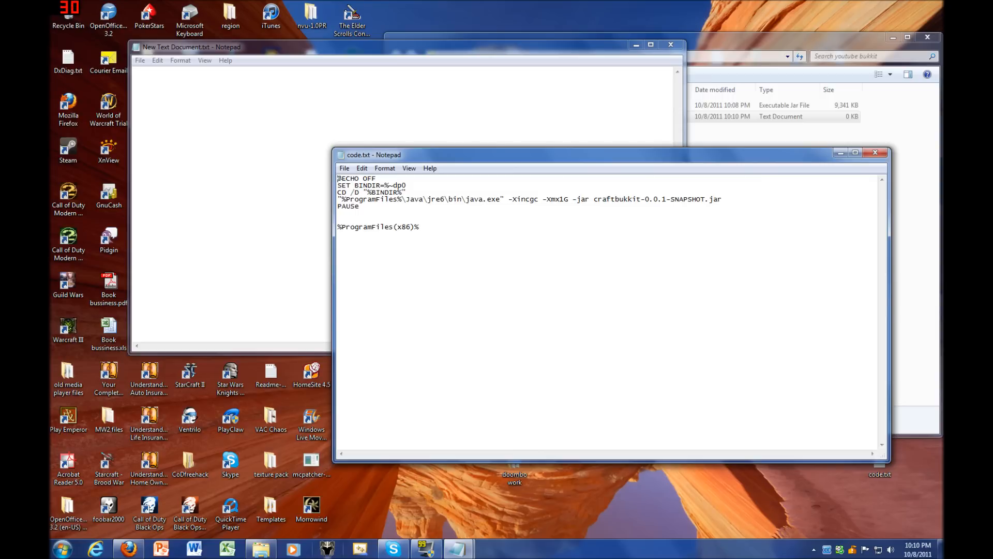
key("shift+Up")
key("shift+Up")
key("shift+Up")
key("shift+Up")
key("shift+Up")
key("ctrl+c")
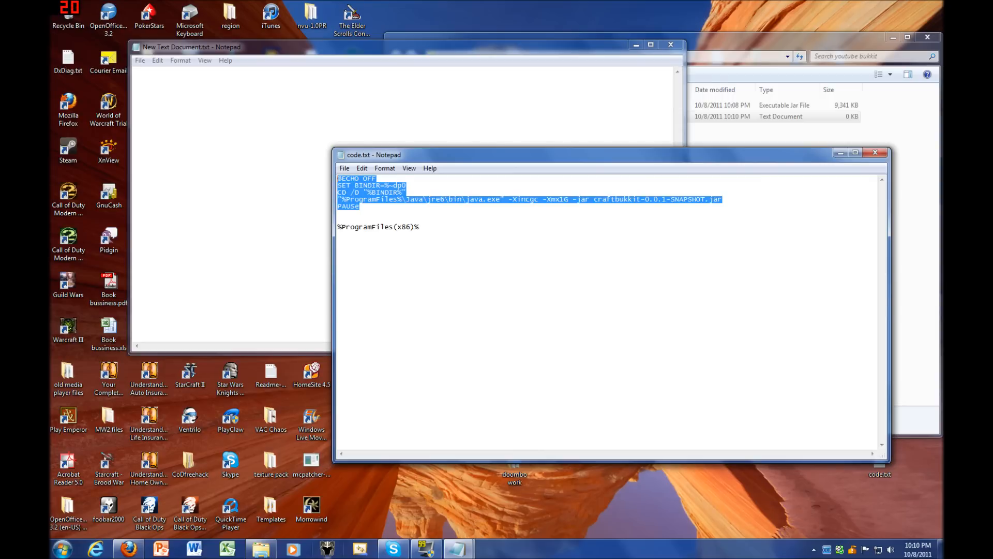
key("alt+Tab")
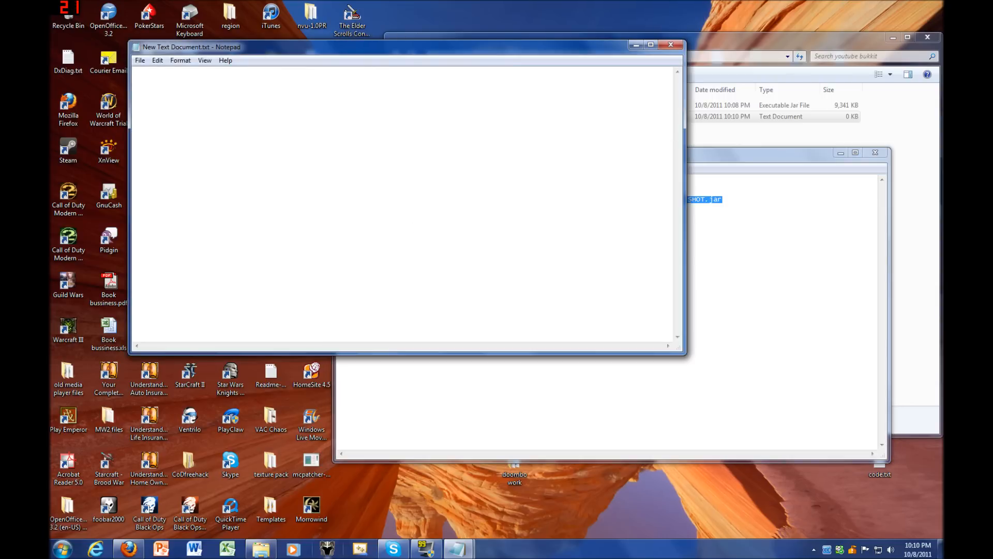
key("ctrl+v")
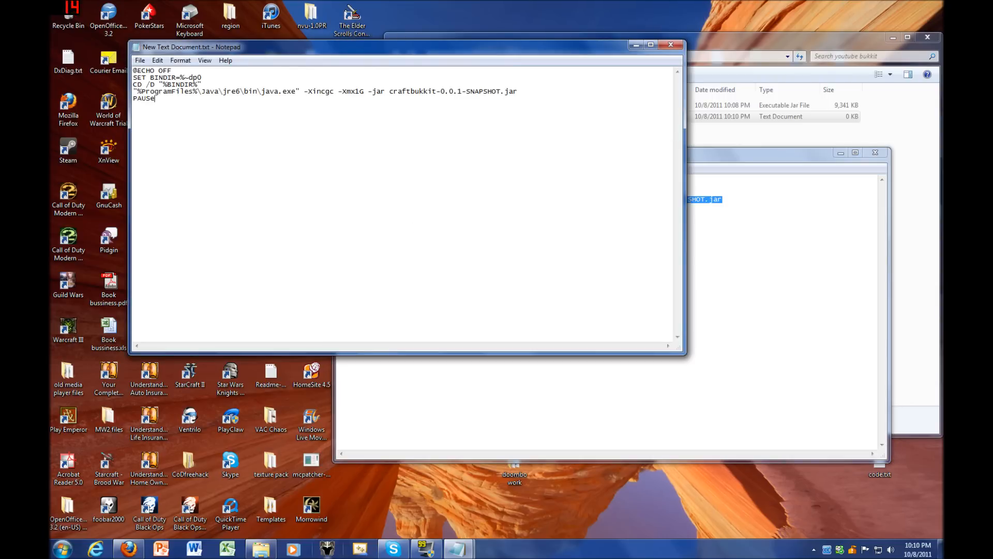
Replace %ProgramFiles% in the Java path of New Text Document.txt with %ProgramFiles(x86)% copied from code.txt
left_click(722, 161)
mouse_move(724, 161)
left_mouse_down()
mouse_move(743, 164)
mouse_move(734, 170)
left_mouse_up()
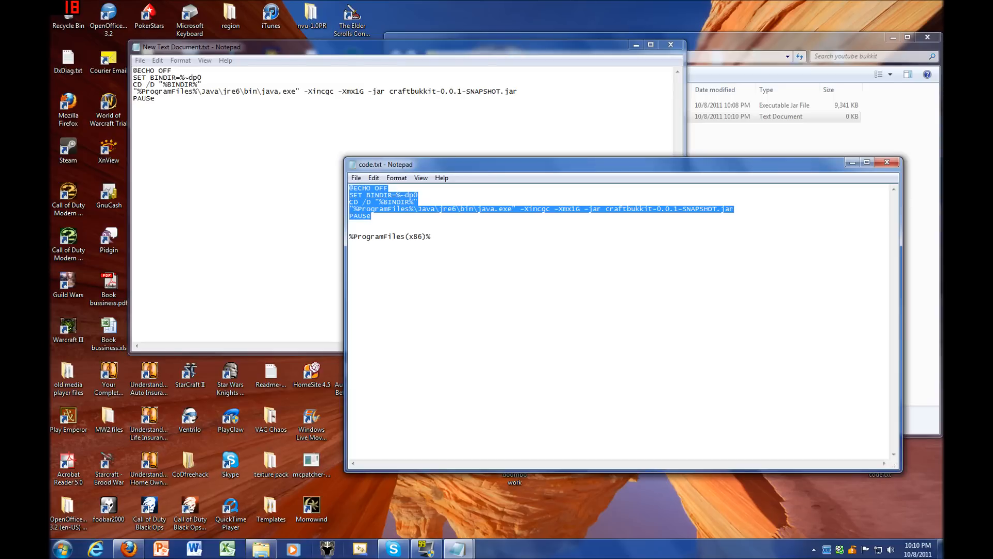
left_click(431, 237)
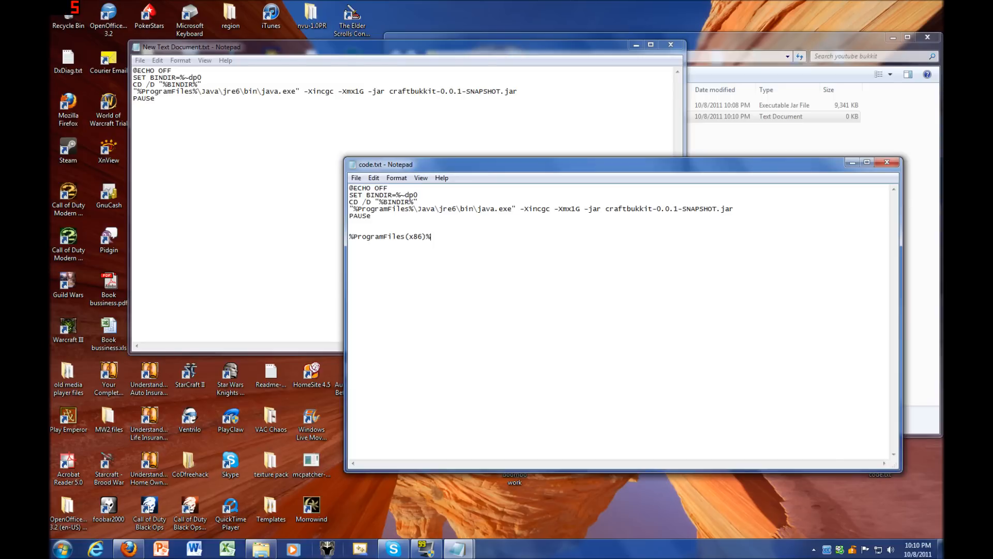
left_click_drag(431, 237, 349, 236)
key("ctrl+c")
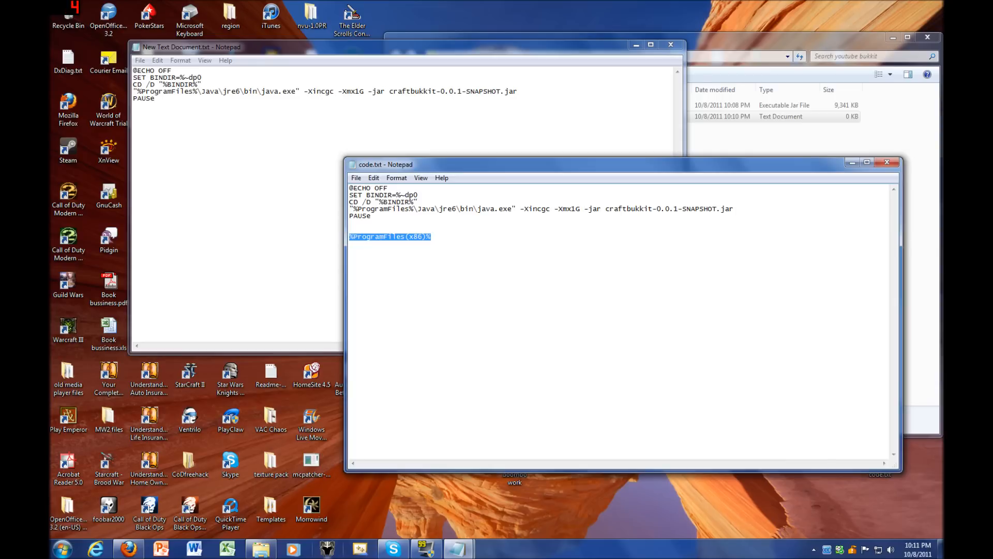
left_click_drag(137, 91, 193, 91)
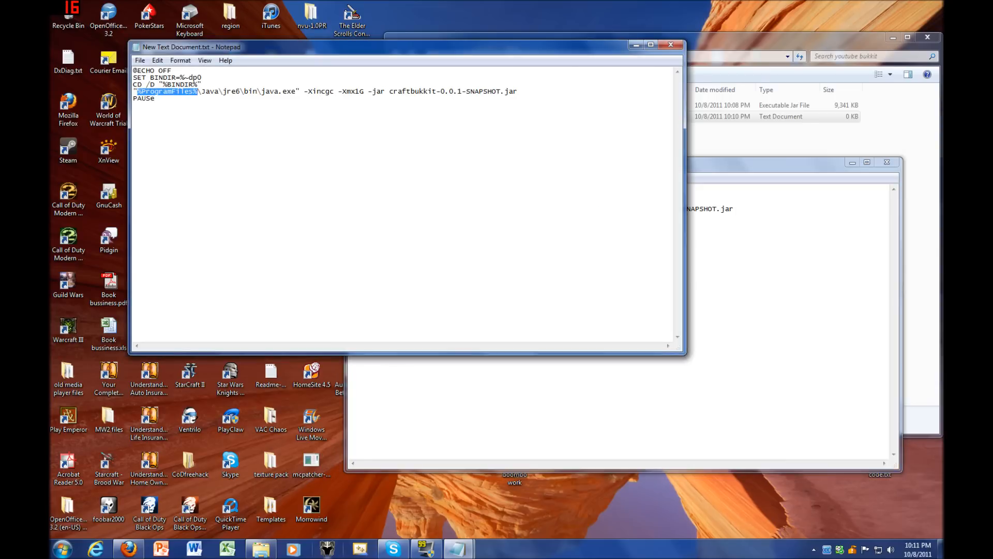
key("ctrl+v")
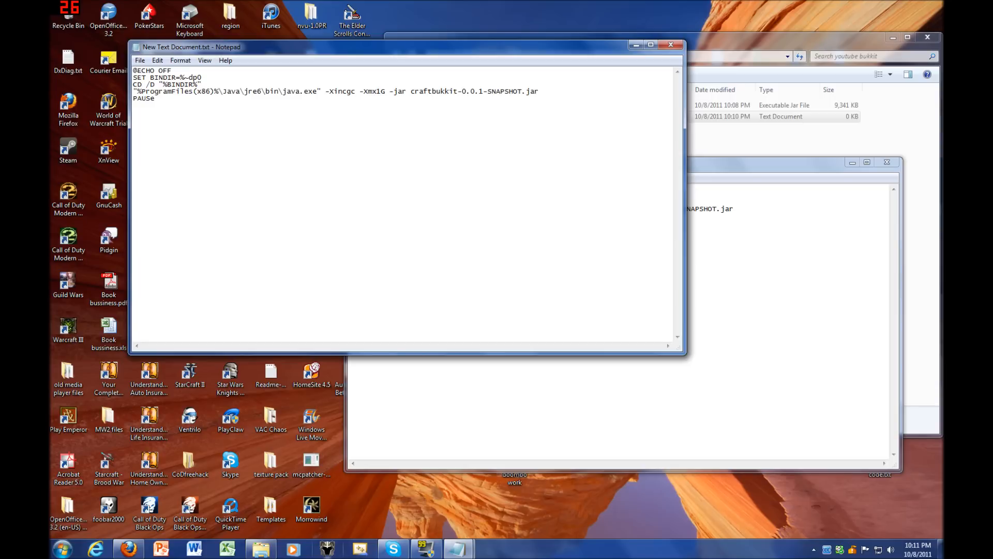
Save New Text Document.txt and close both it and code.txt
left_click(140, 60)
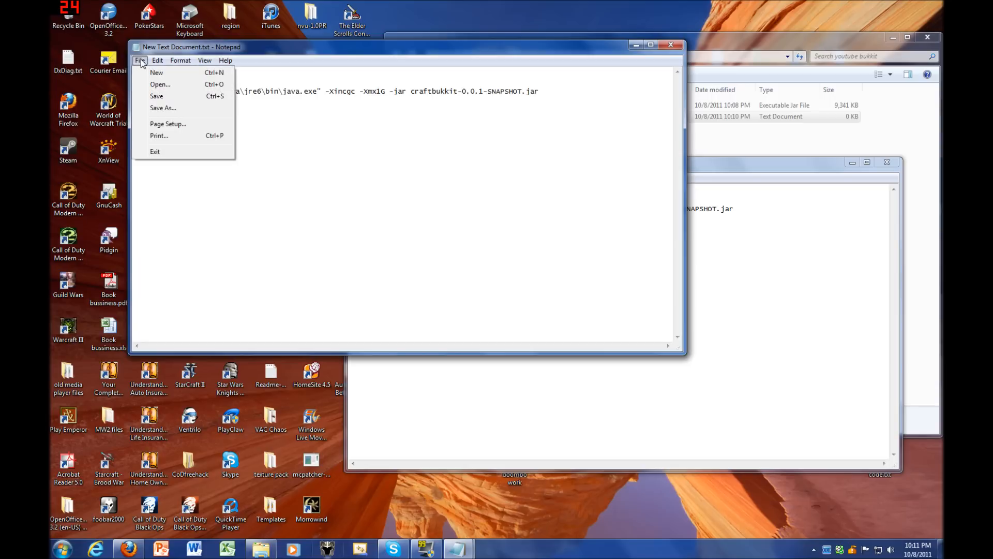
left_click(152, 97)
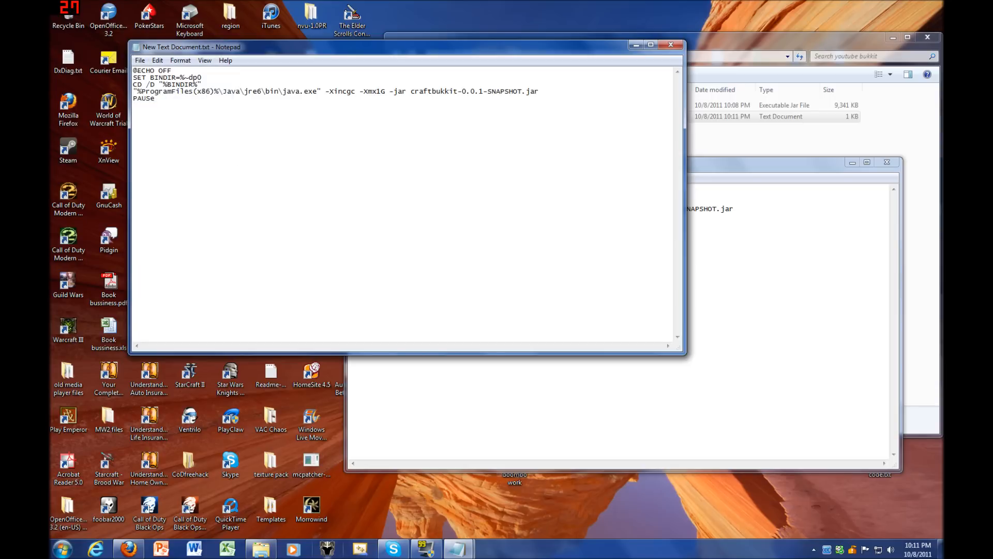
left_click(713, 168)
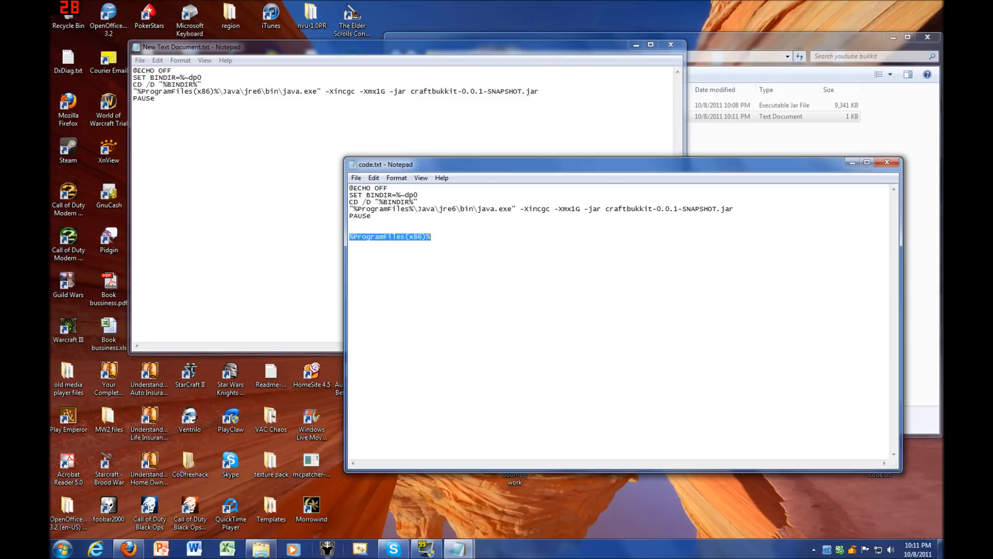
left_click(886, 162)
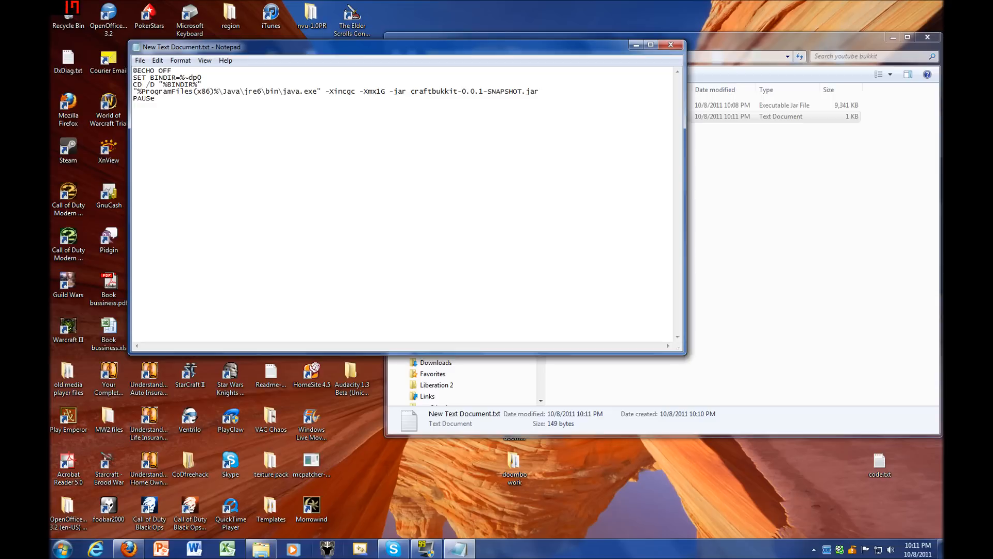
left_click(671, 44)
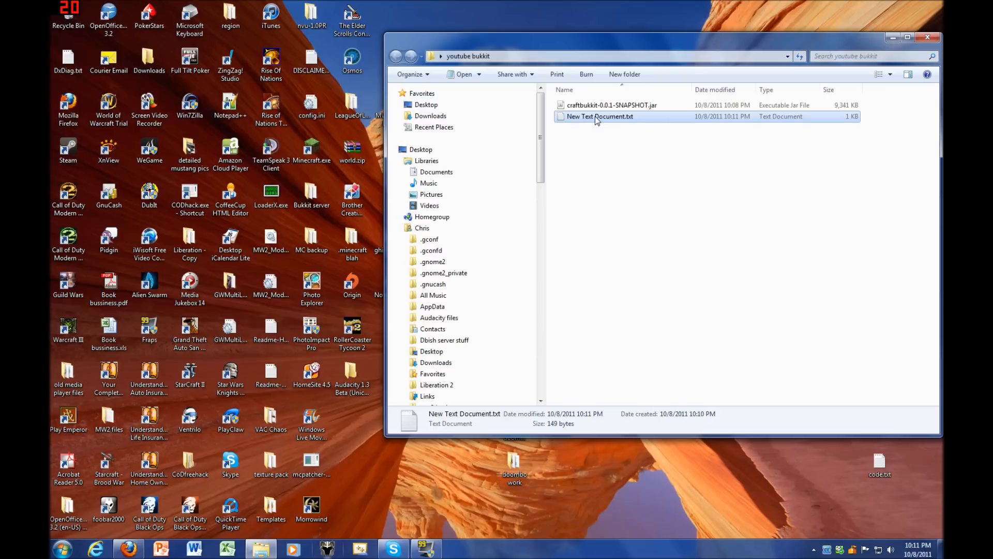
Reopen New Text Document.txt, save it in the "youtube bukkit" folder as starter.bat with type All Files, and close it
double_click(578, 118)
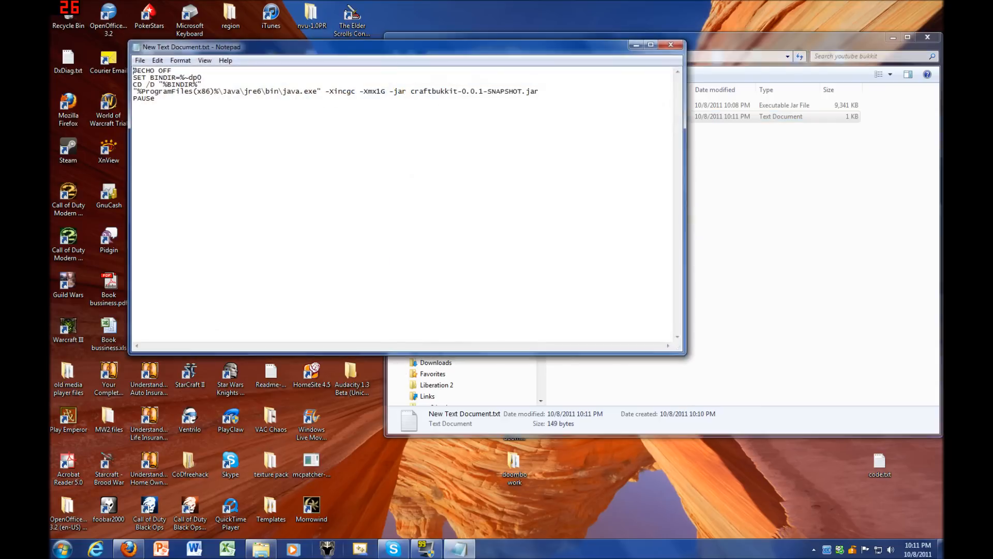
left_click(140, 60)
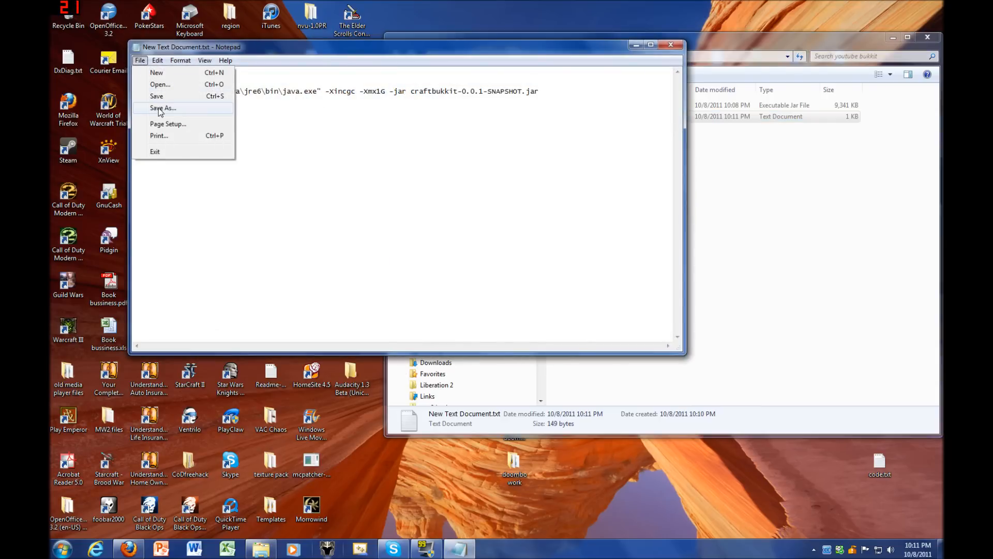
left_click(161, 108)
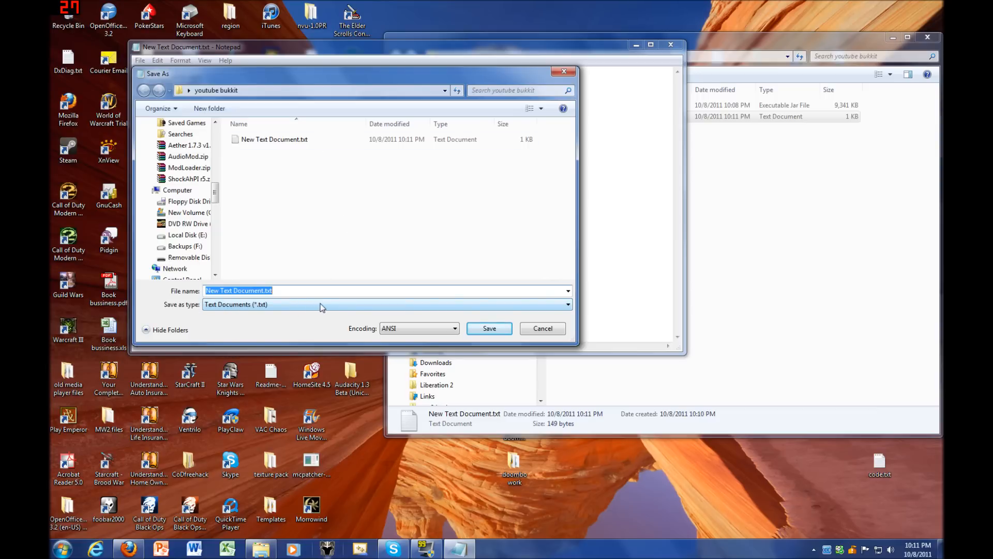
left_click(553, 307)
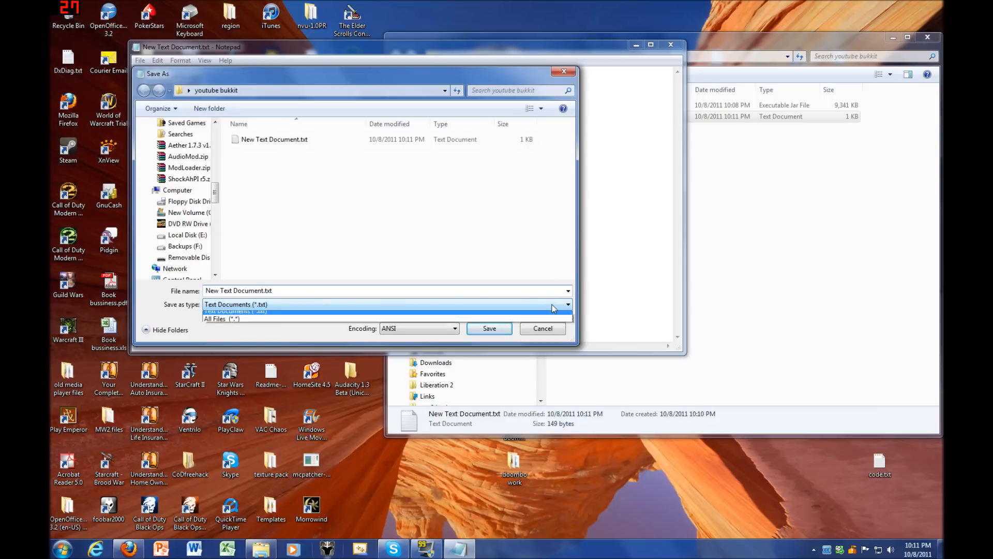
left_click(233, 323)
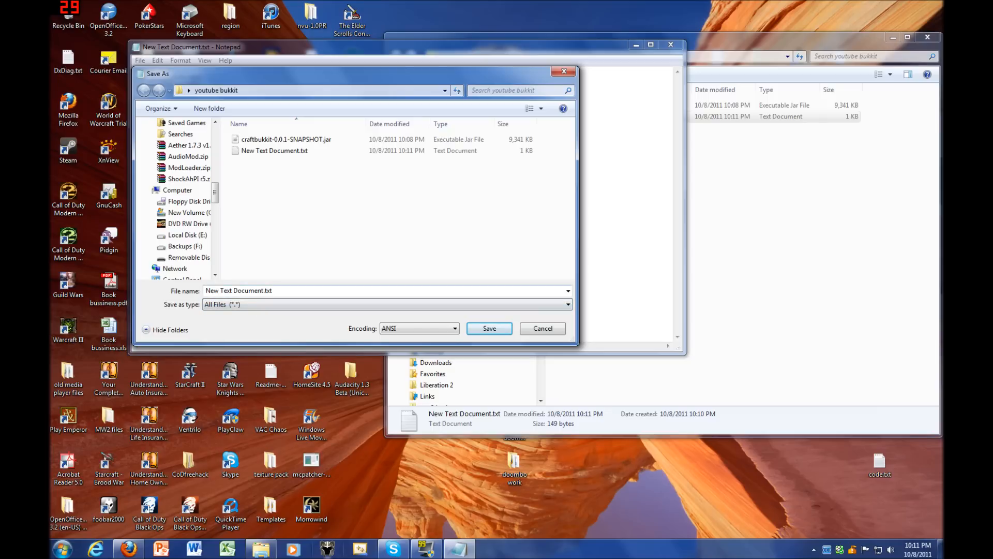
key("shift+Tab")
type("starter.bat")
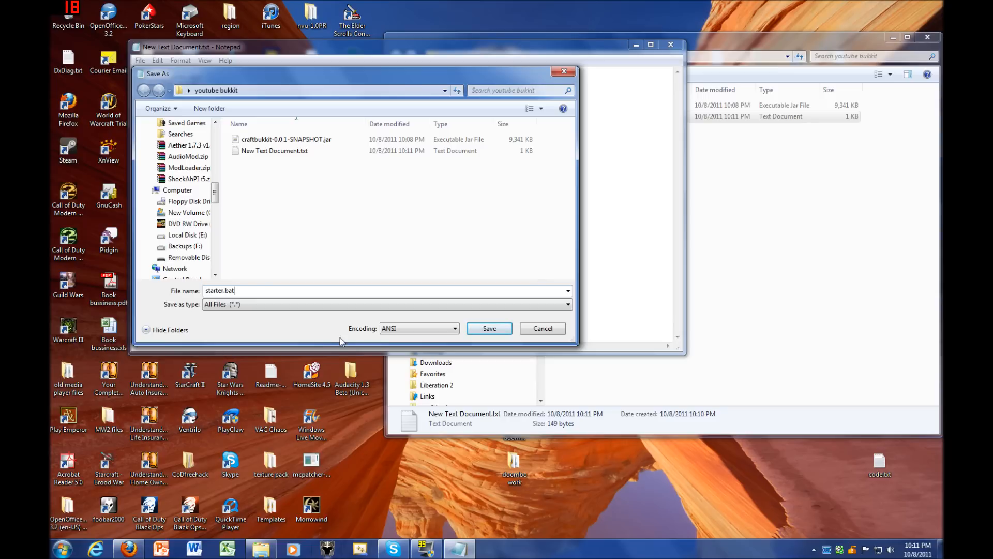
left_click(489, 328)
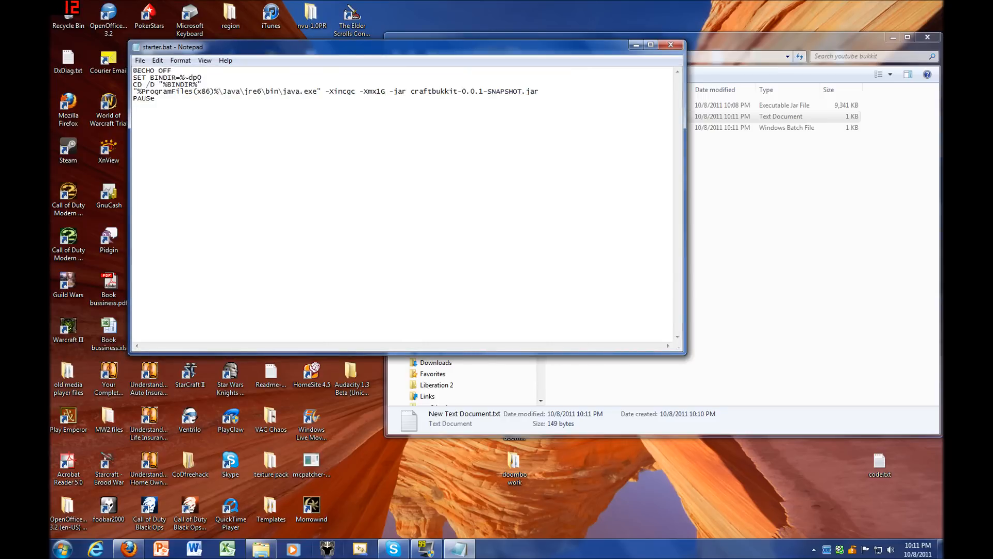
left_click(671, 44)
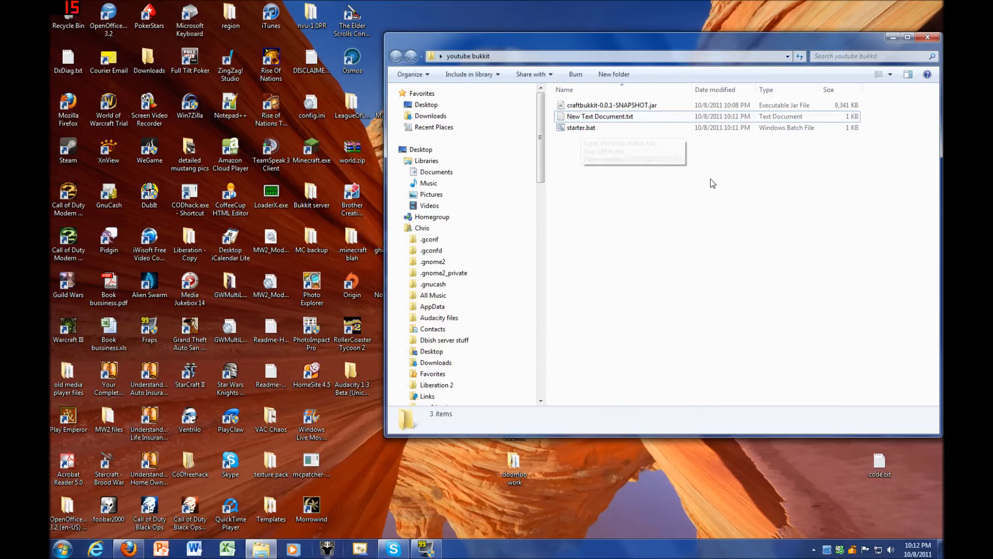
Run starter.bat to launch the CraftBukkit server and look through its startup log in the console
double_click(574, 129)
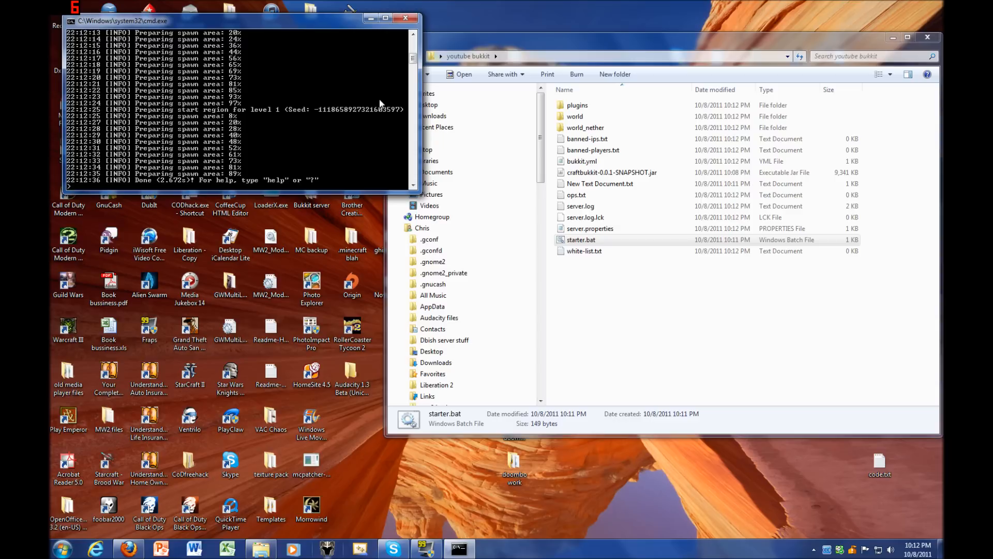
left_click_drag(413, 58, 416, 49)
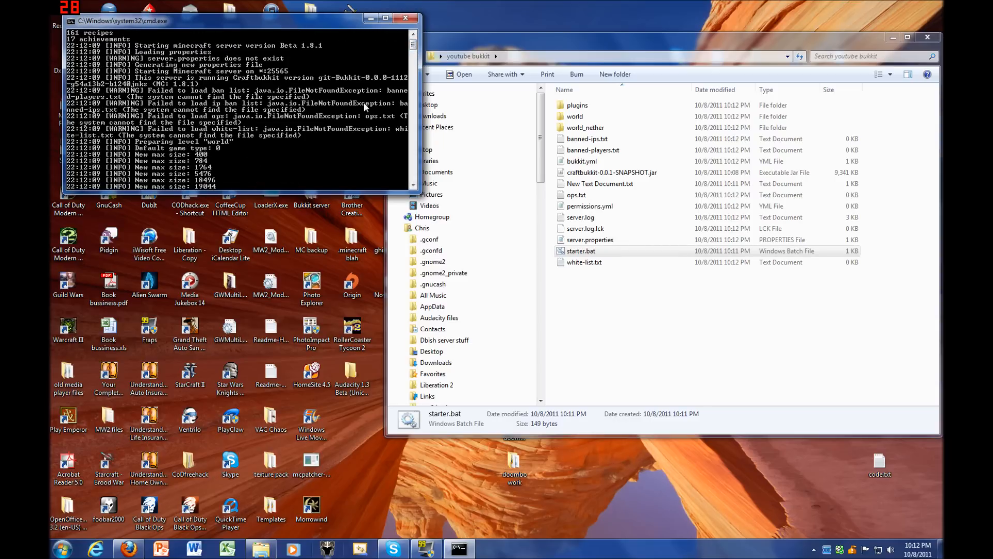
left_click_drag(413, 46, 414, 62)
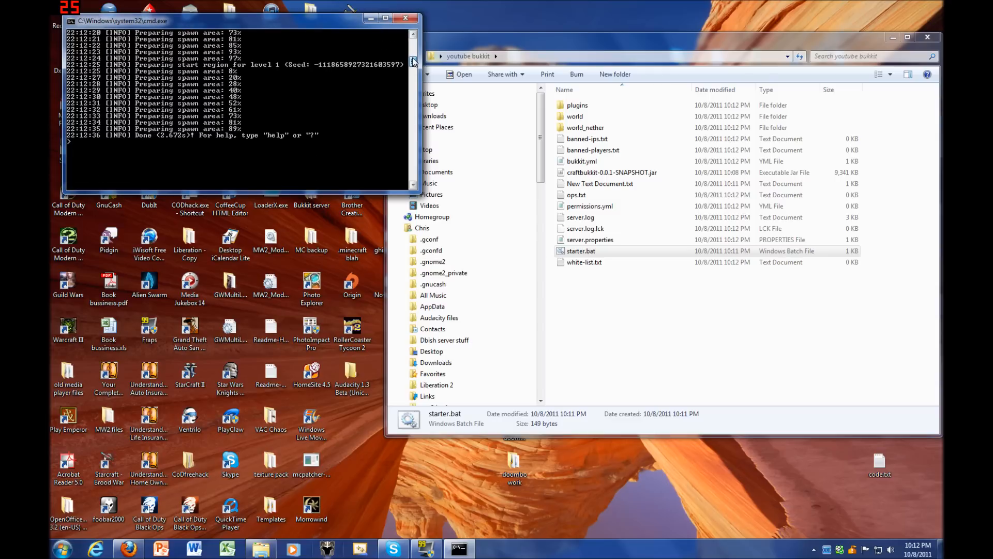
scroll(283, 67, "up", 5)
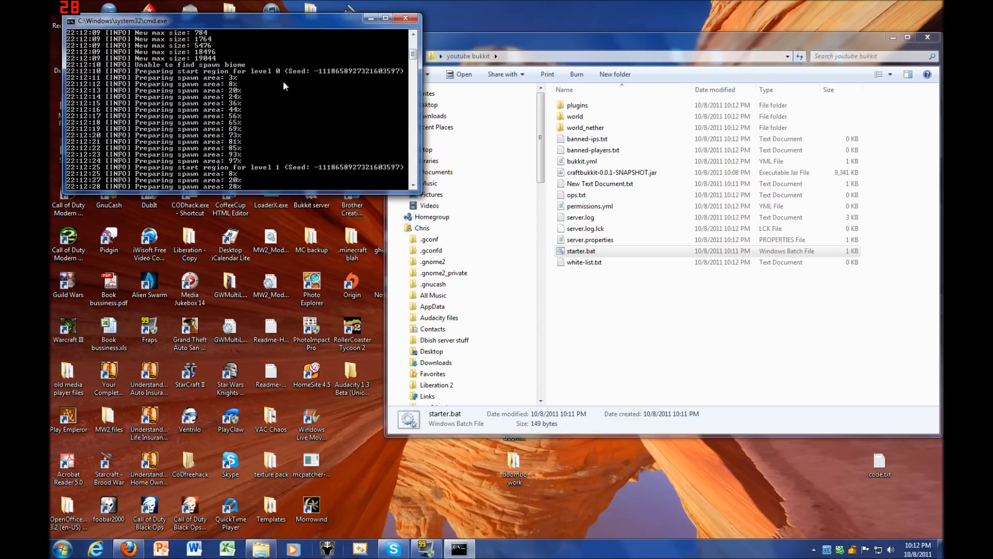
scroll(282, 88, "up", 3)
scroll(281, 87, "down", 2)
scroll(280, 86, "down", 5)
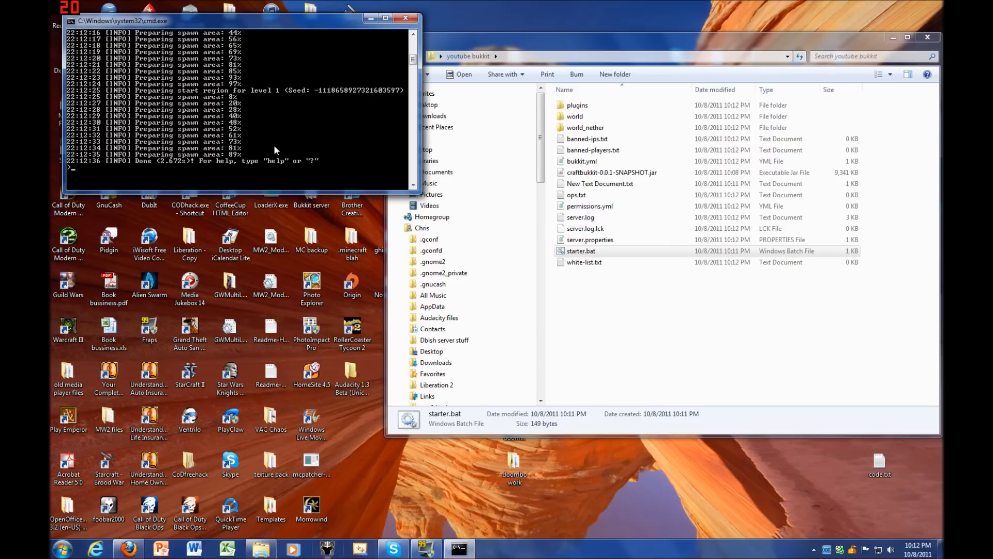
scroll(292, 148, "up", 1)
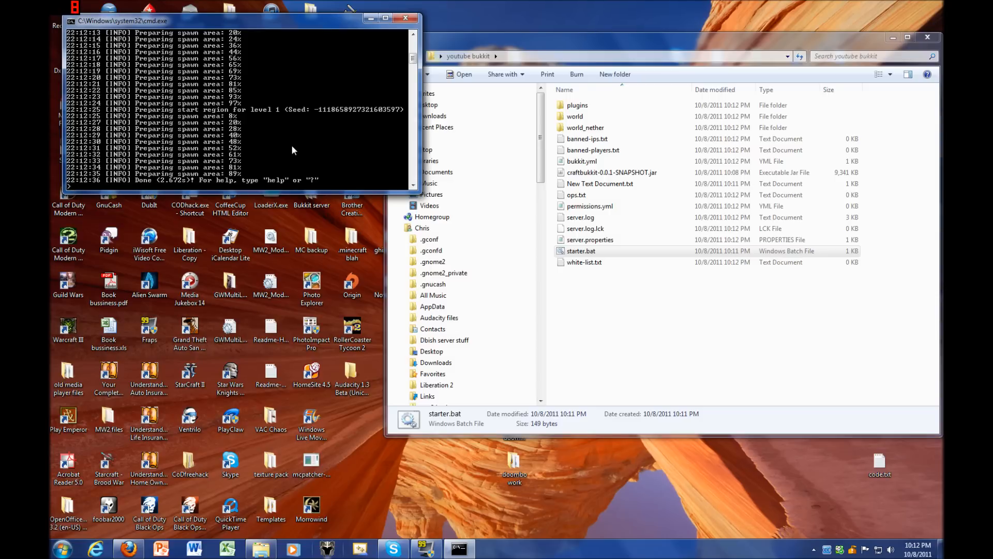
Shut down the server with the stop command and dismiss its console window
type("stop")
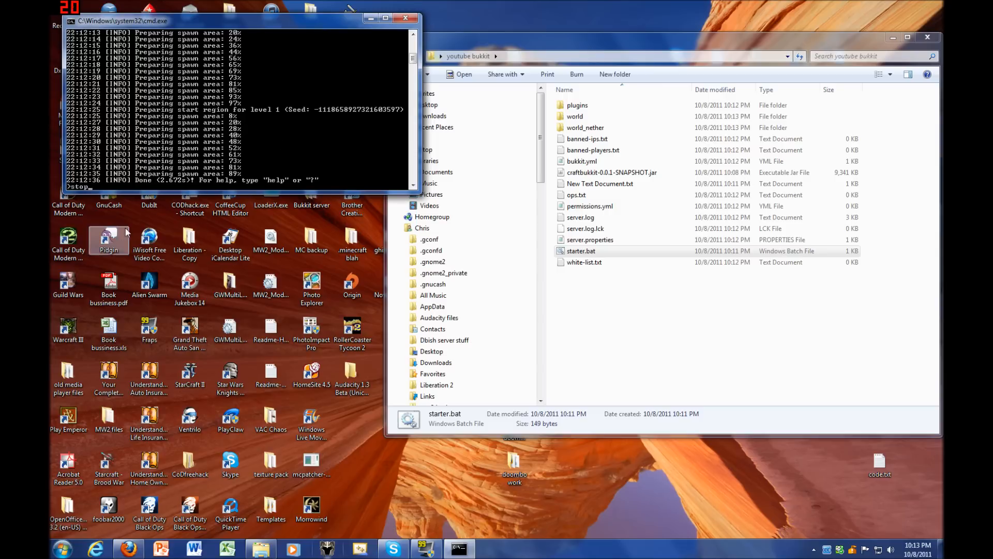
key("Return")
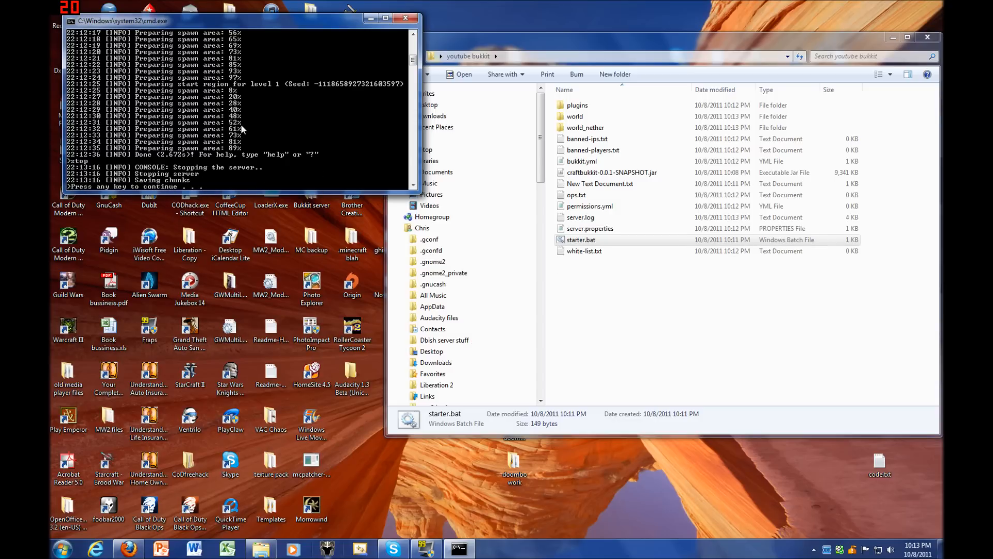
key("Return")
left_click(616, 289)
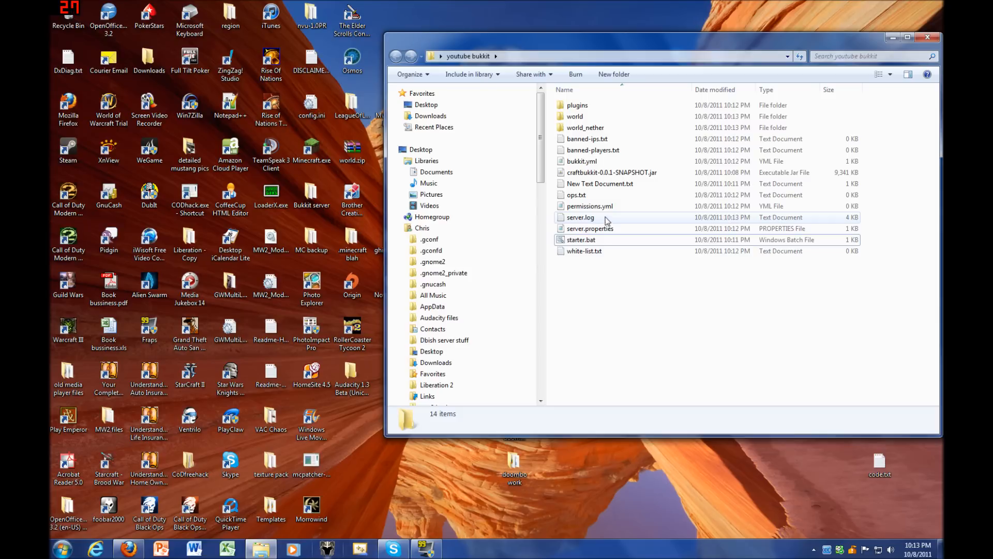
Open server.properties in Notepad++ and examine the motd, white-list, allow-flight, server-ip and difficulty settings
right_click(582, 231)
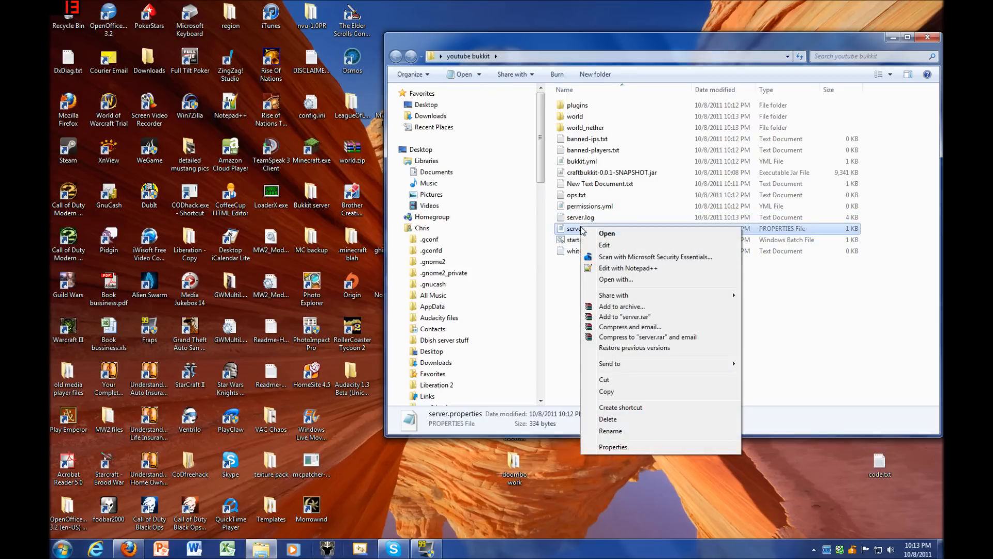
left_click(672, 268)
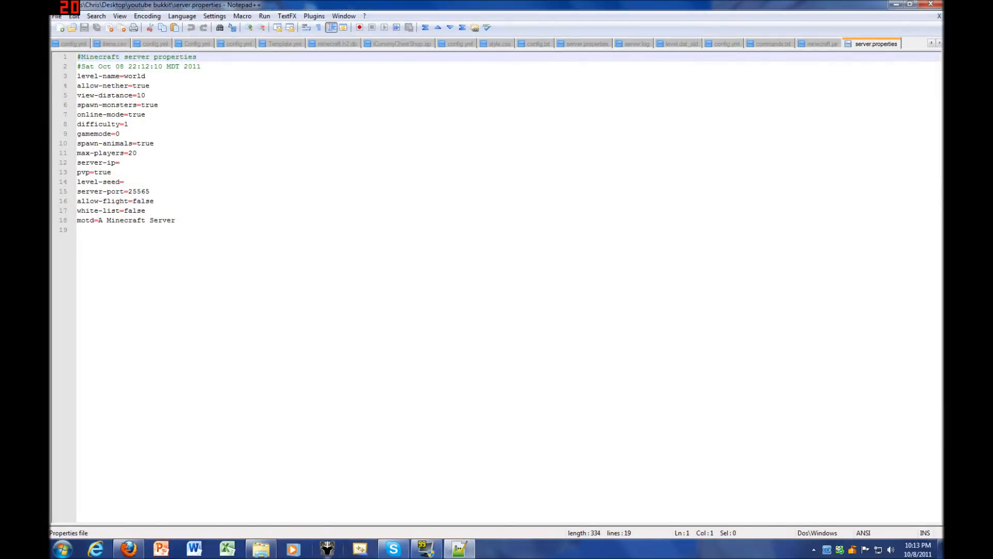
left_click(176, 220)
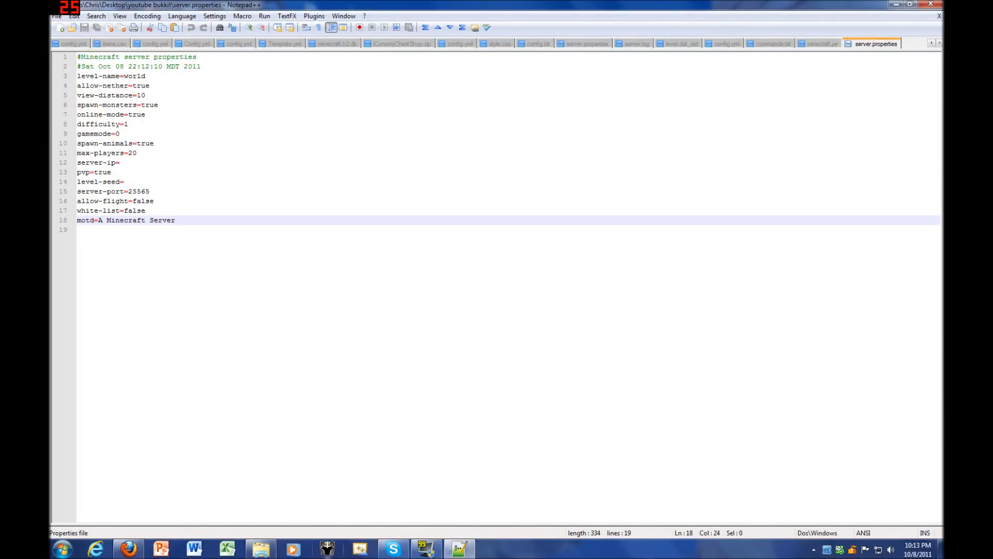
left_click(145, 210)
left_click(154, 201)
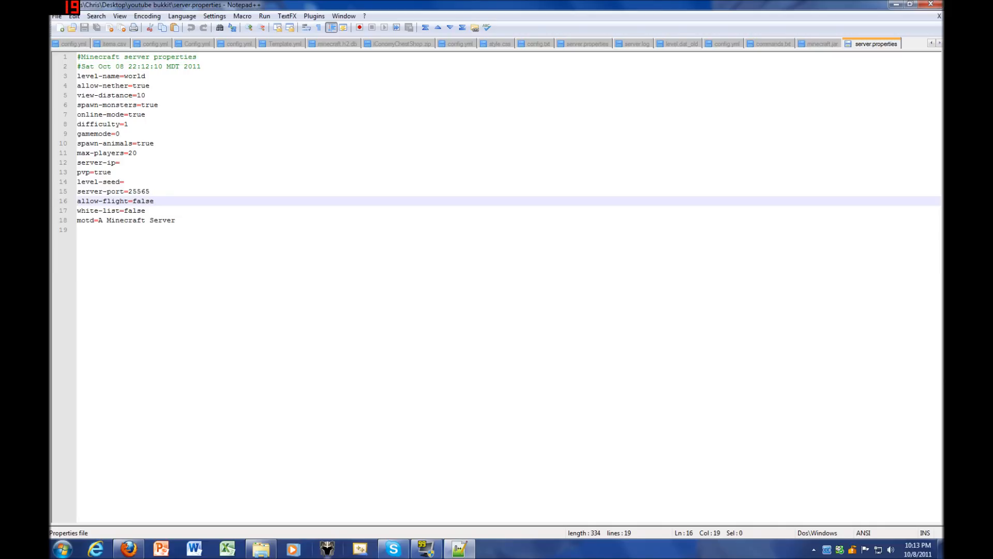
left_click(145, 210)
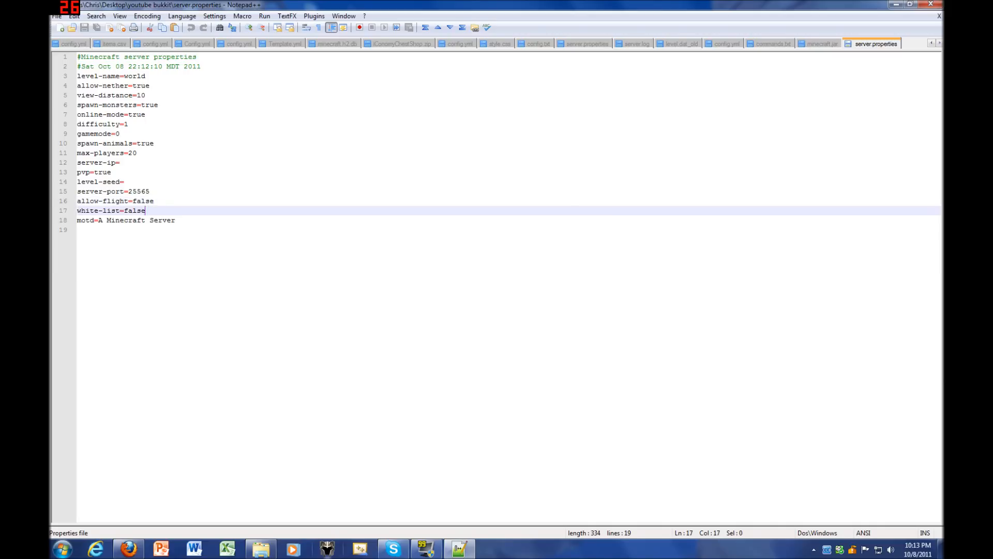
left_click(175, 220)
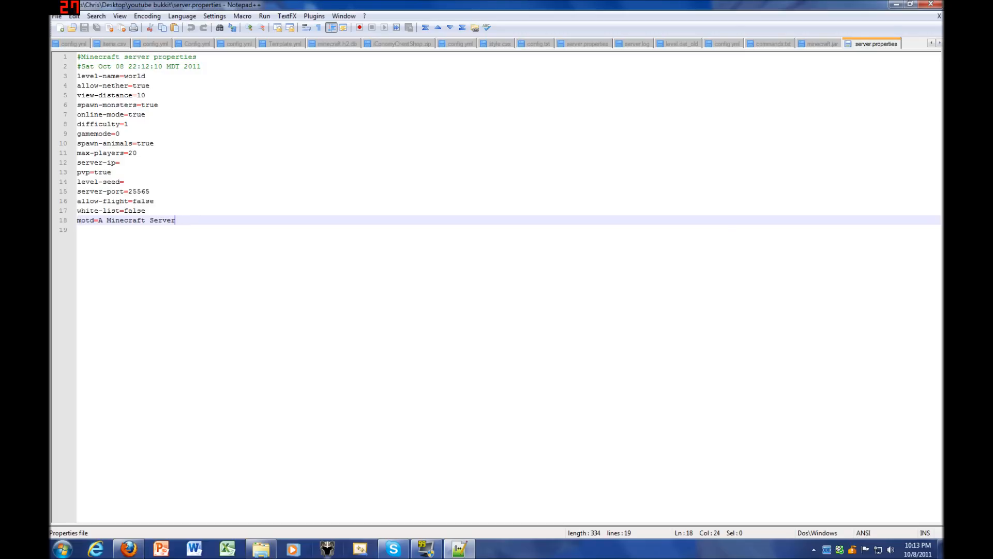
left_click(154, 201)
left_click(120, 162)
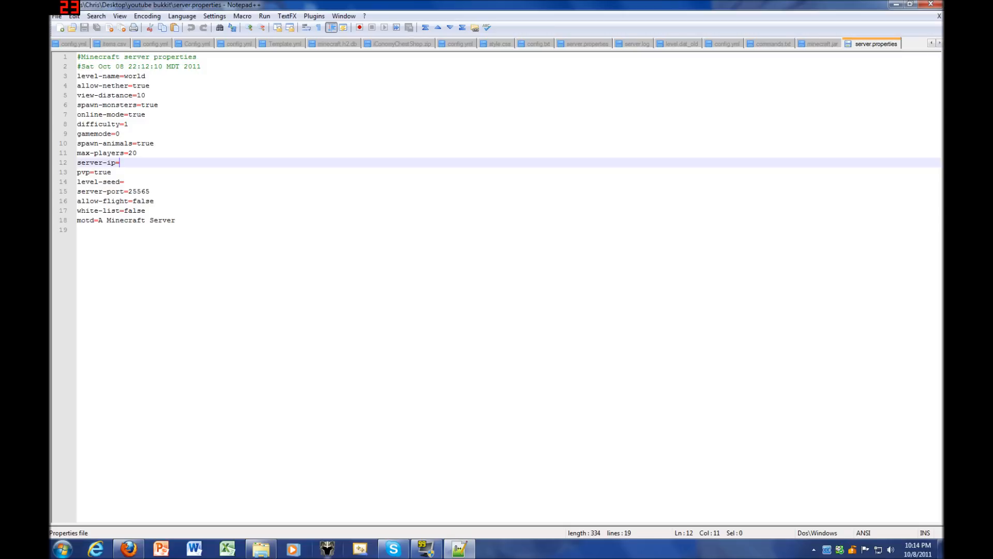
left_click(129, 124)
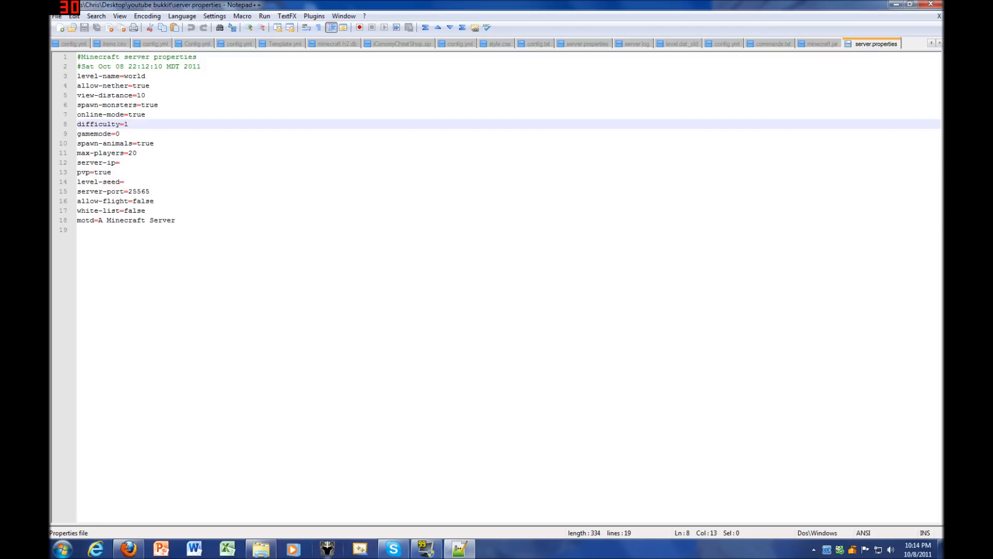
Close server.properties, open ops.txt from the server folder, and enter the operator's Minecraft username on the first line
left_click(936, 6)
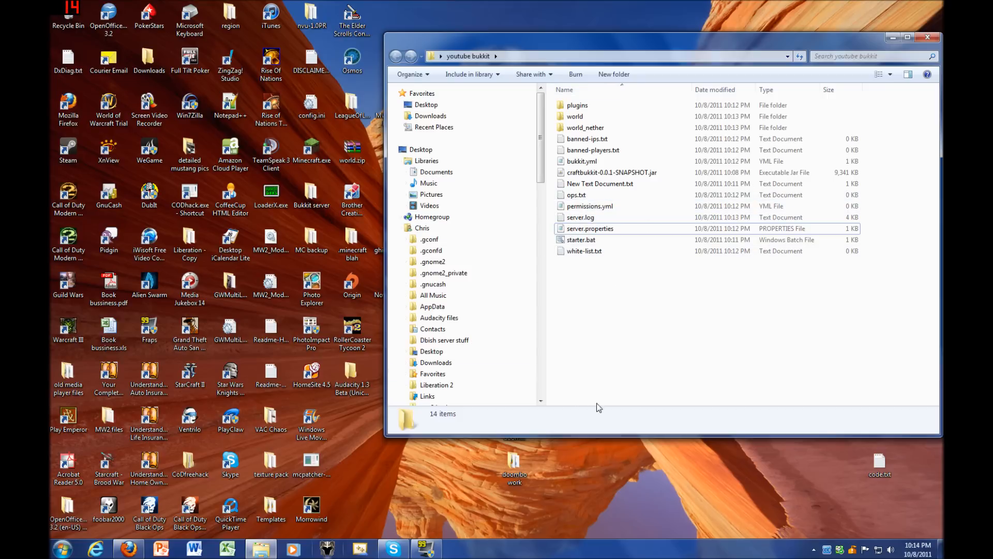
double_click(582, 199)
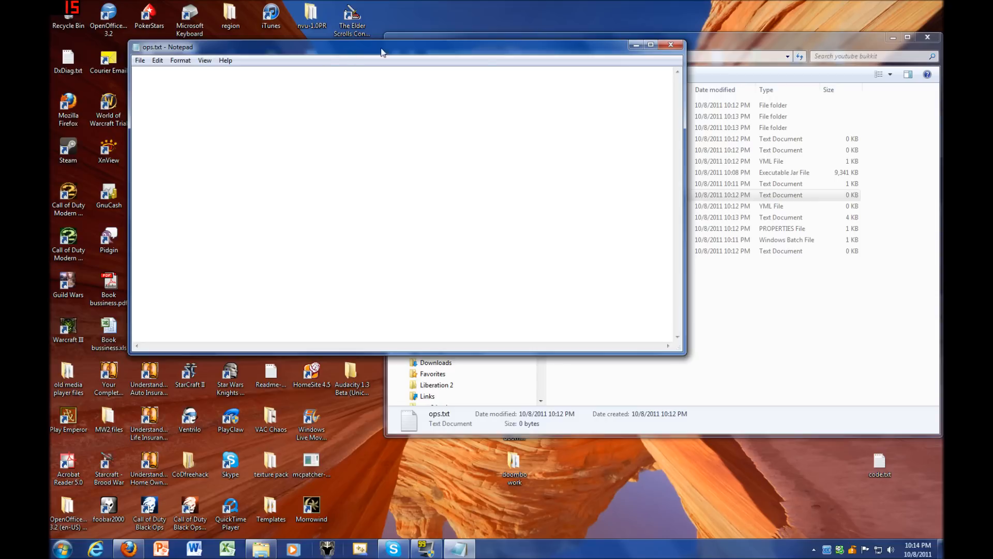
left_click_drag(495, 45, 477, 86)
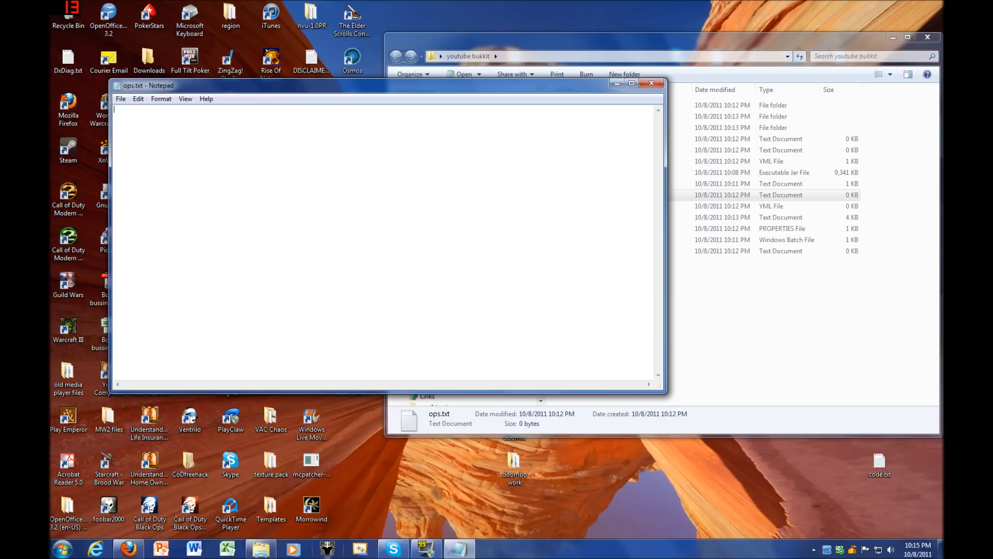
left_click_drag(562, 84, 617, 47)
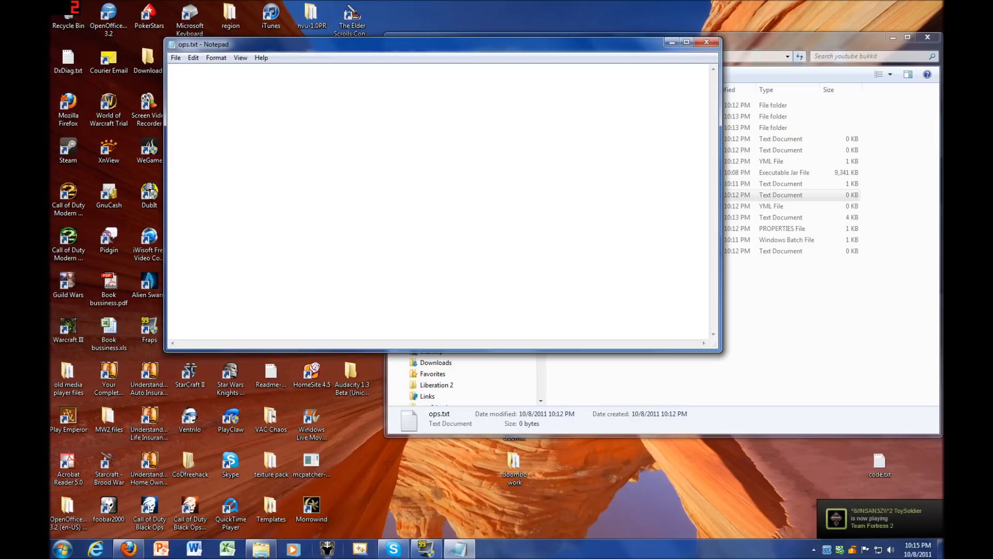
type("xterminator5")
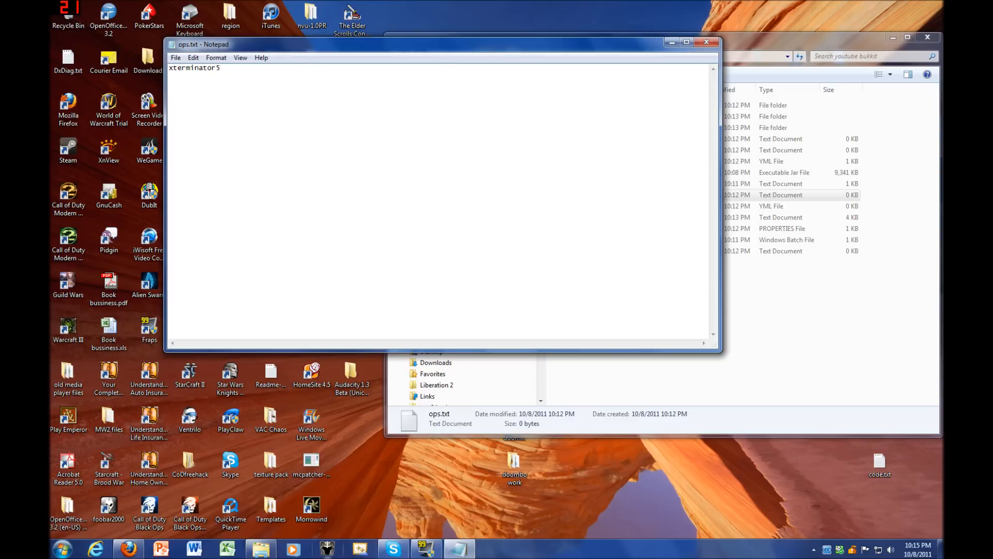
key("shift+Left")
key("shift+Left")
key("shift+Left")
key("shift+Left")
key("shift+Left")
key("shift+Left")
key("shift+Left")
key("shift+Left")
key("shift+Left")
key("shift+Left")
key("shift+Left")
key("shift+Left")
key("shift+Right")
key("shift+Right")
key("shift+Right")
key("shift+Right")
key("shift+Right")
key("shift+Right")
key("shift+Right")
key("shift+Right")
key("shift+Right")
key("shift+Right")
key("shift+Right")
key("shift+Right")
Save the edited ops.txt and close it
left_click(176, 58)
left_click(192, 94)
key("ctrl+a")
left_click(706, 41)
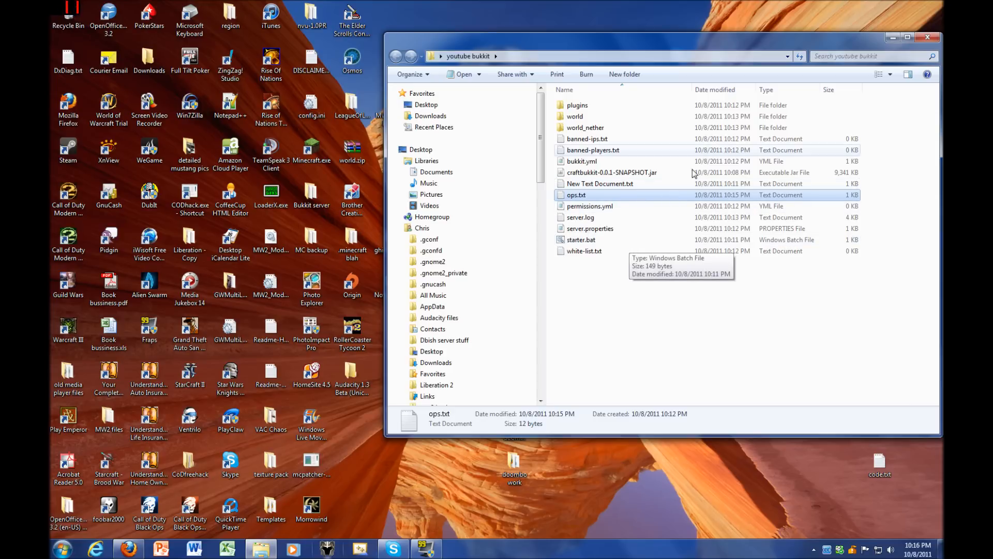
Look inside the world folder and return to the "youtube bukkit" folder
left_click(600, 241)
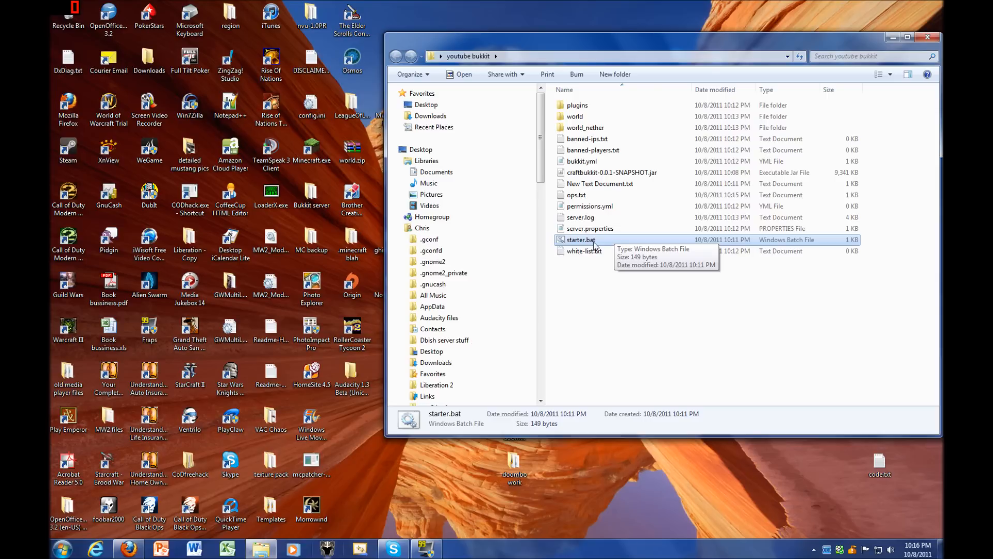
left_click(622, 285)
mouse_move(601, 288)
left_mouse_down()
mouse_move(554, 102)
mouse_move(592, 288)
left_mouse_up()
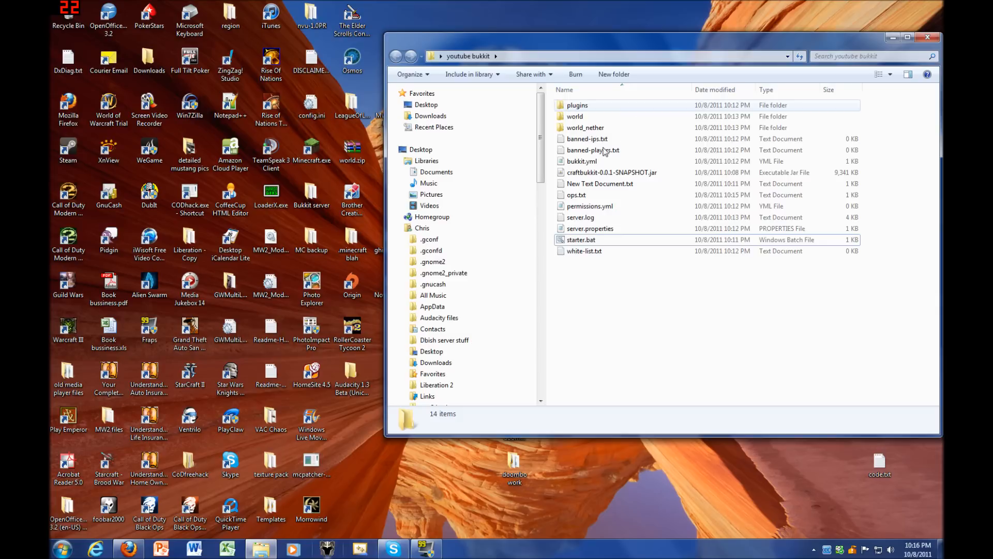
double_click(602, 117)
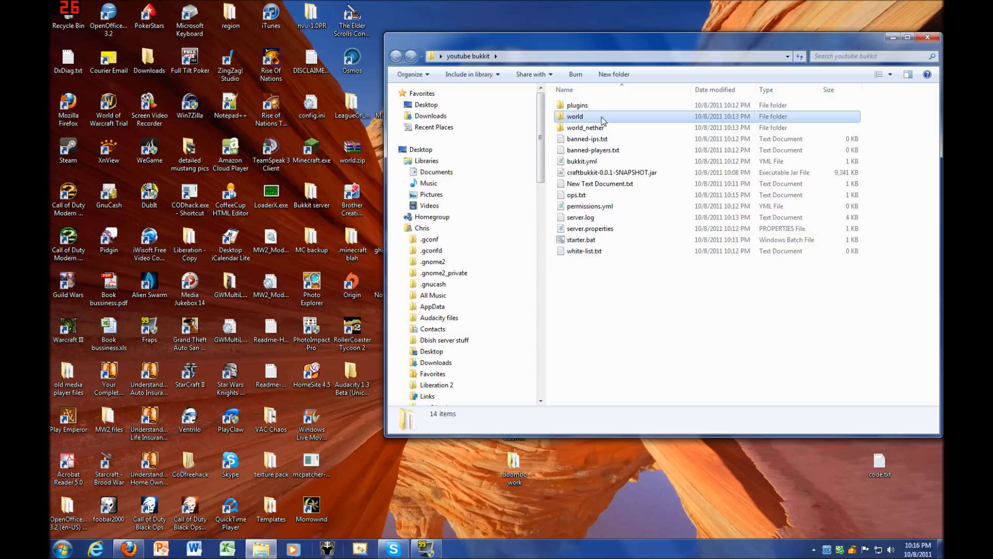
left_click(396, 56)
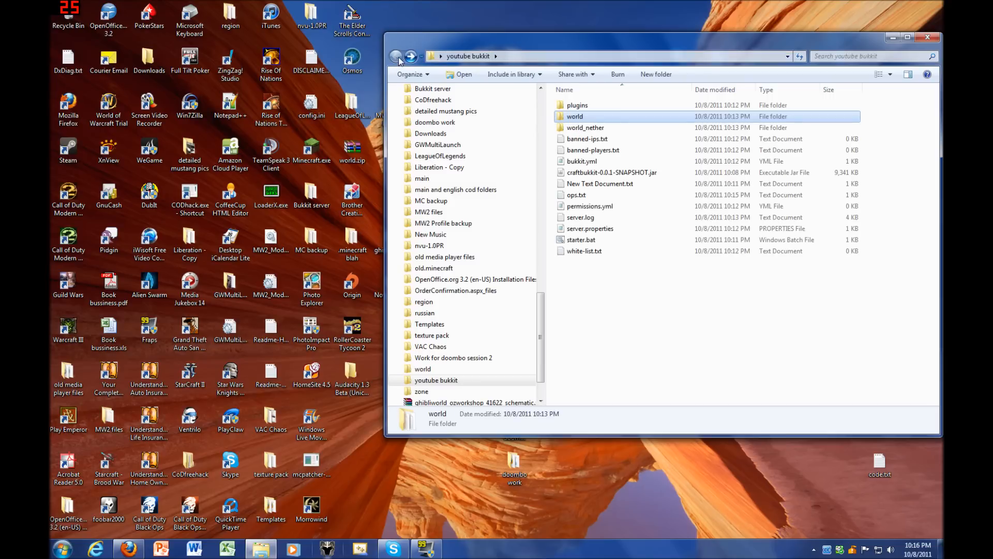
Reopen server.properties in Notepad++, examine the level-seed and server-port settings, and close the editor
right_click(577, 230)
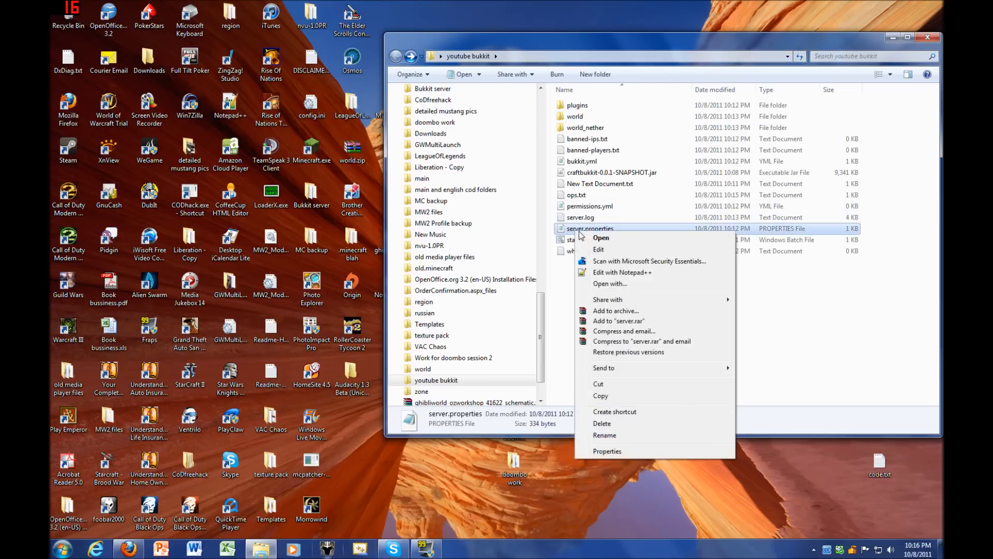
left_click(641, 272)
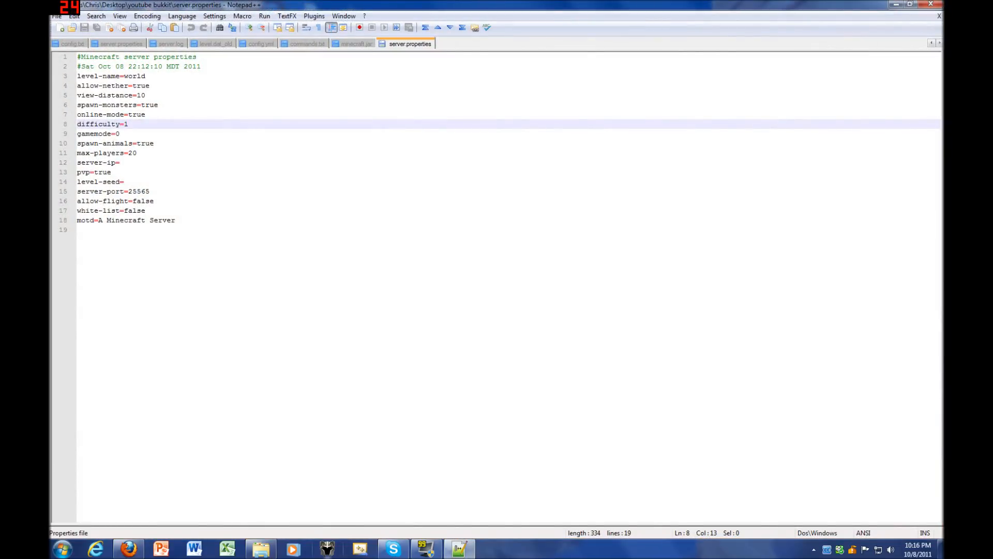
left_click(124, 182)
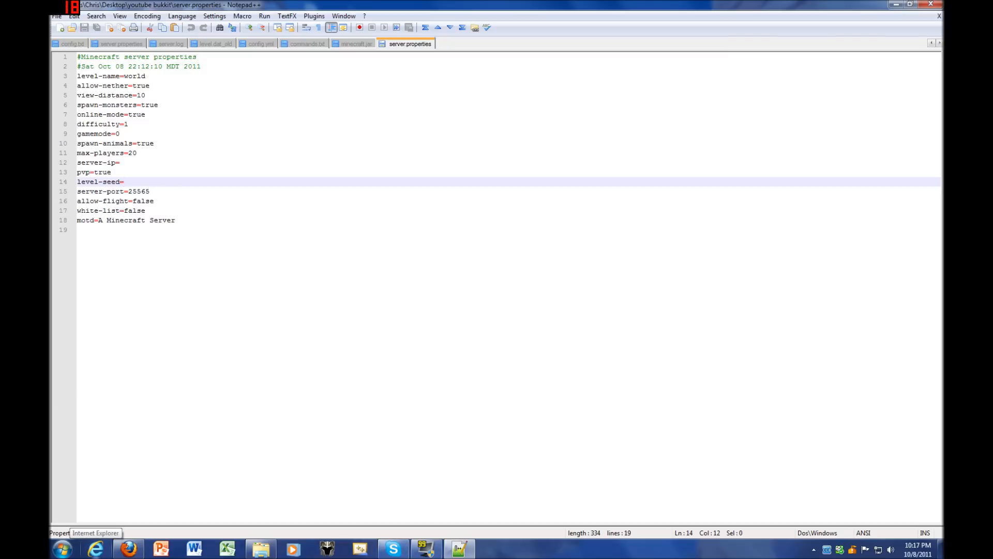
key("Down")
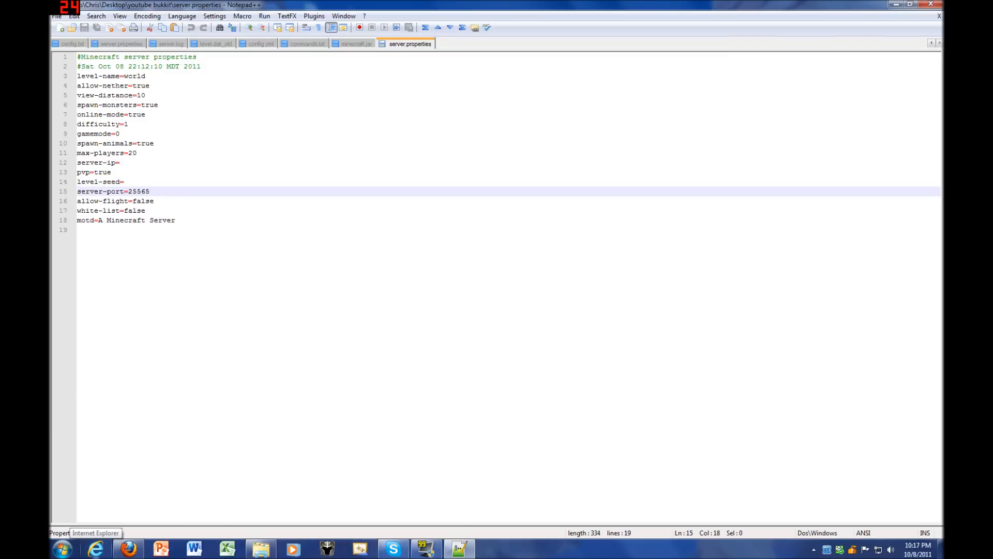
key("Up")
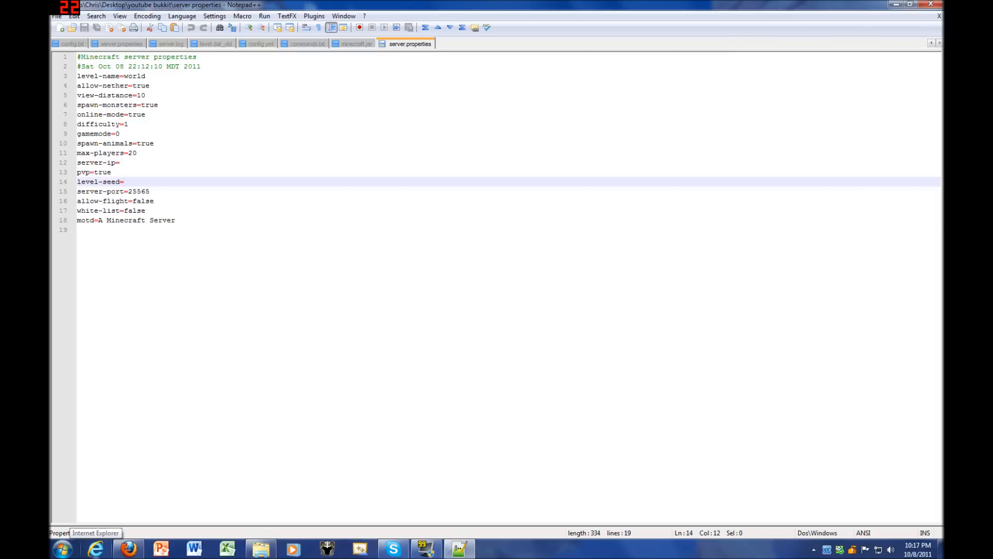
left_click(931, 4)
left_click(631, 279)
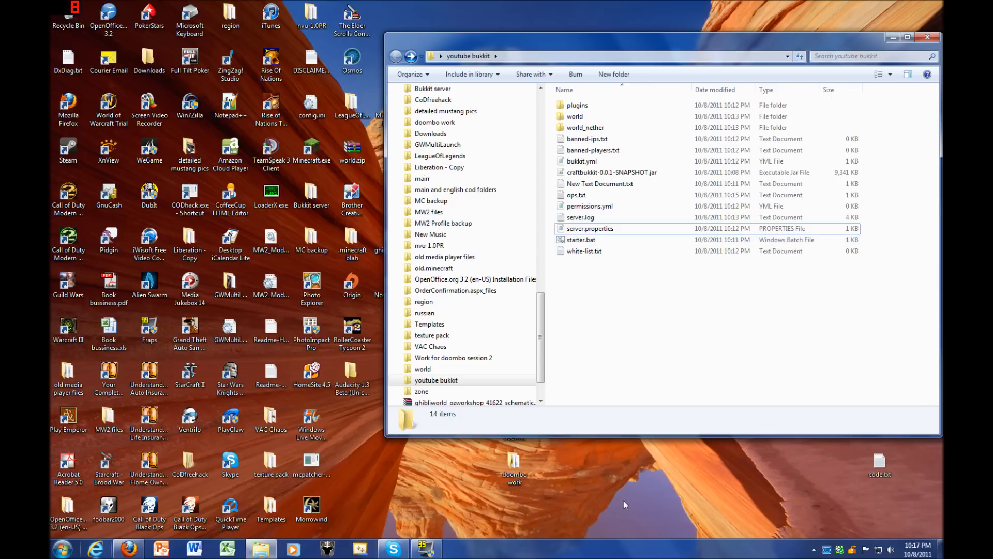
left_click_drag(827, 44, 787, 58)
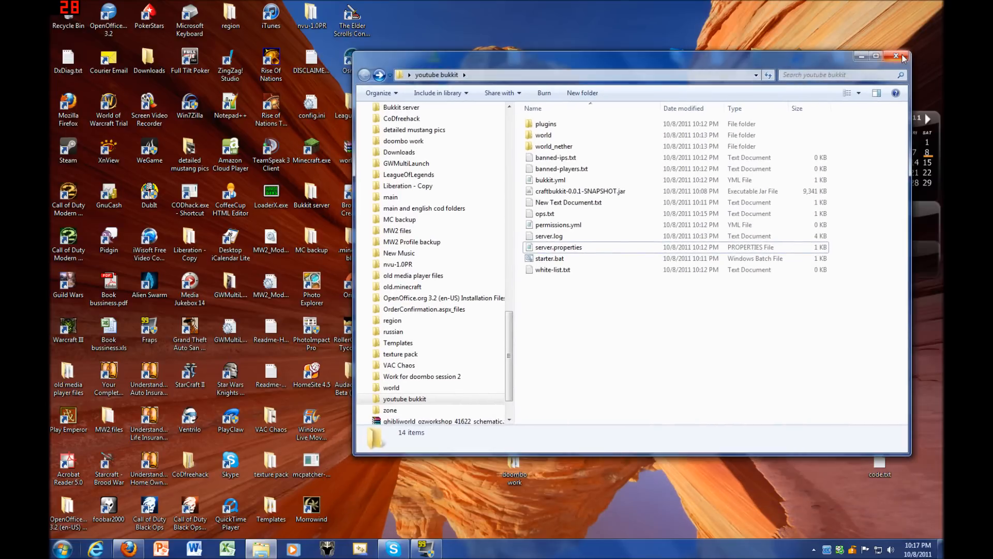